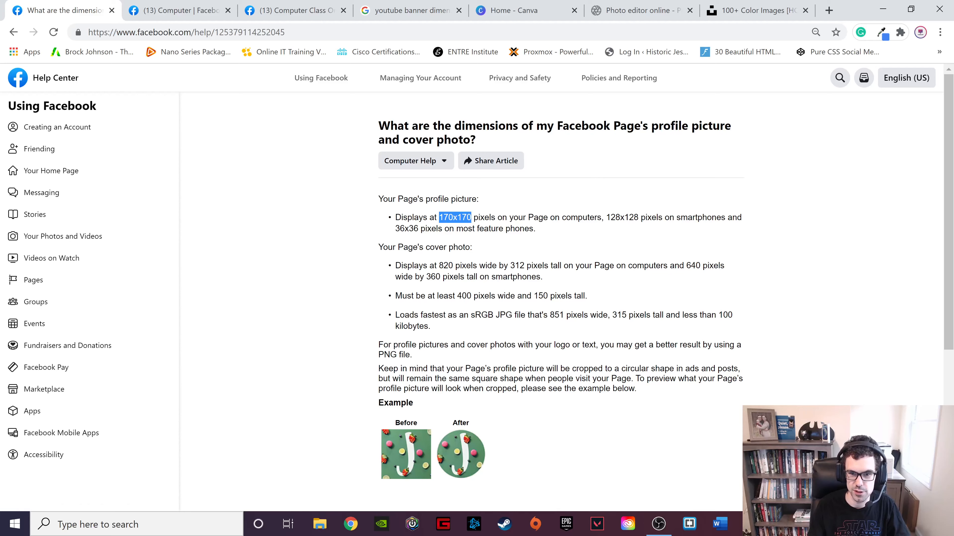
# Step: Review the Page profile picture and cover photo dimensions for computers and smartphones in the Facebook Help article
pyautogui.moveTo(606, 218); pyautogui.dragTo(645, 218)
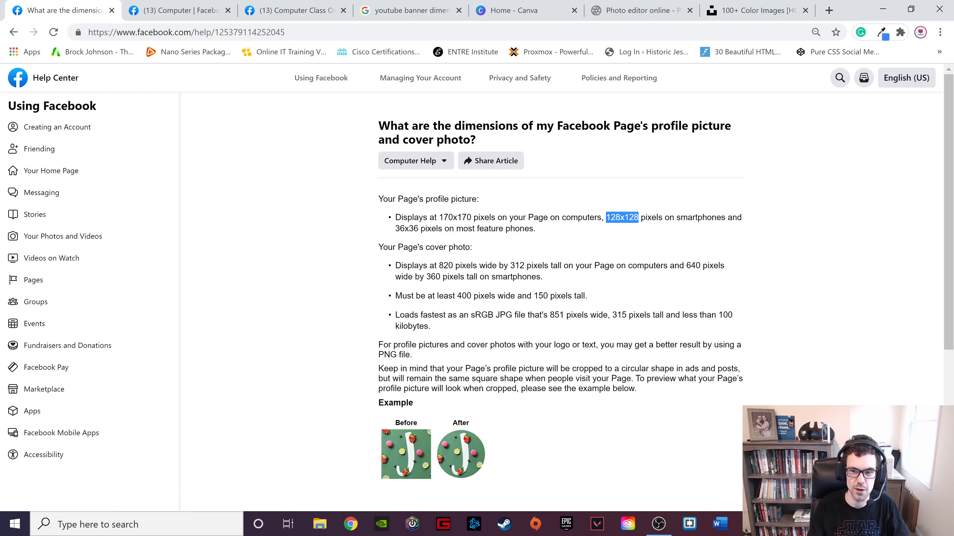
pyautogui.click(638, 219)
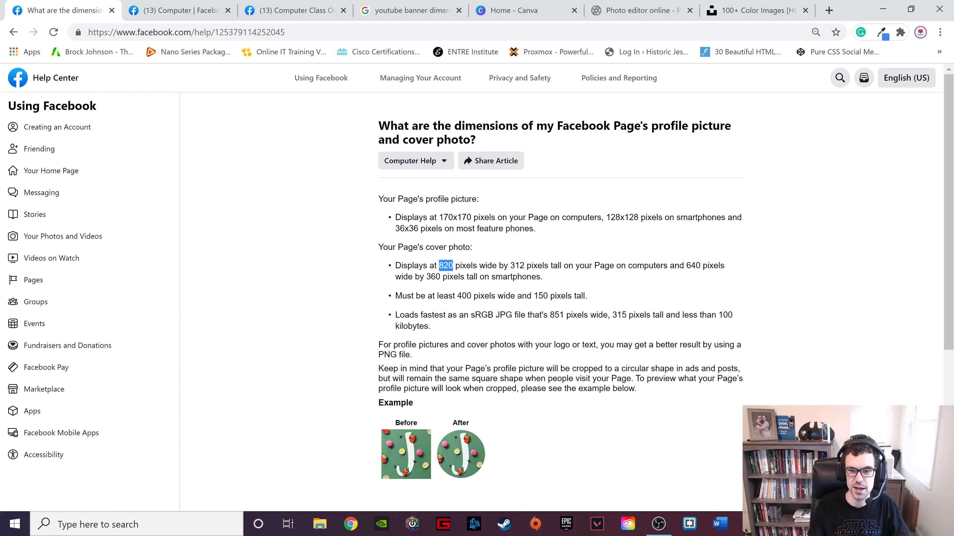
pyautogui.click(447, 266)
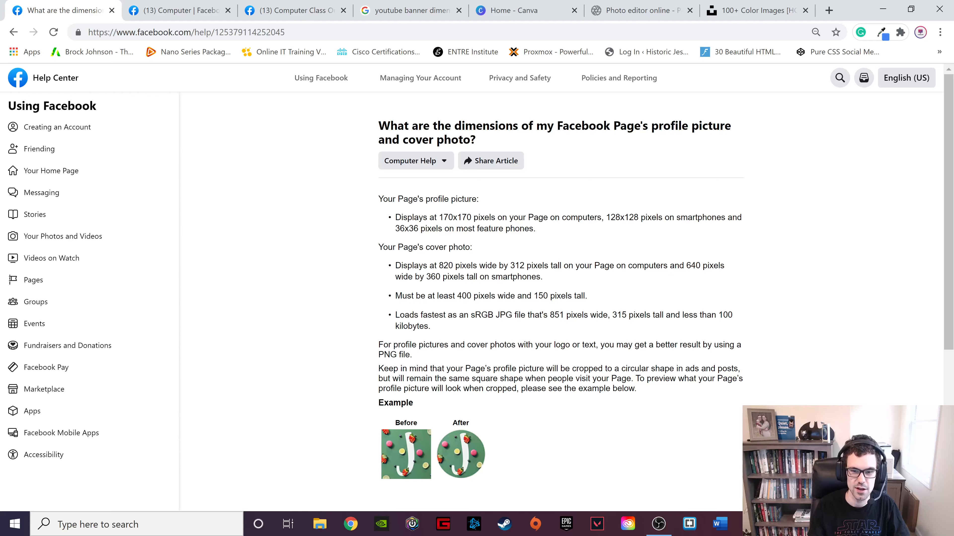
pyautogui.doubleClick(447, 266)
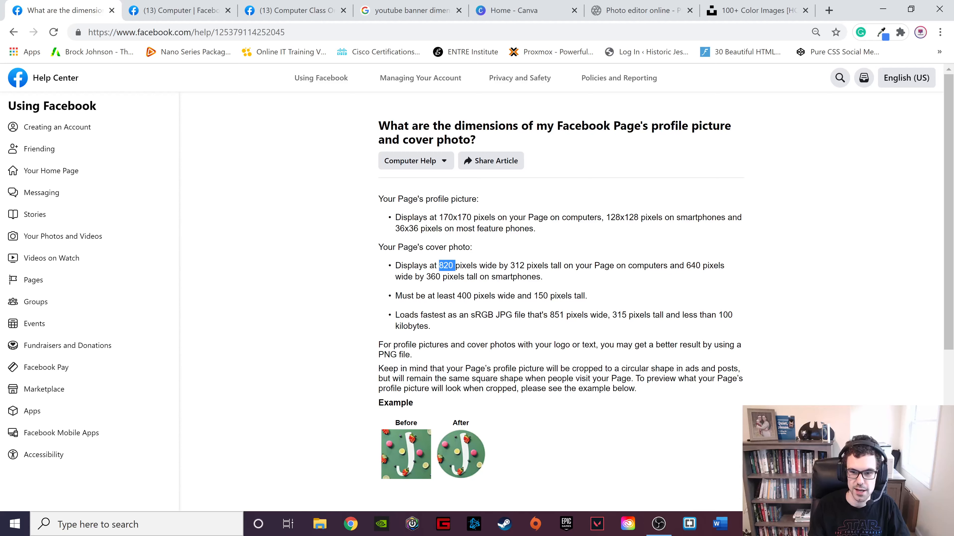
pyautogui.moveTo(514, 266); pyautogui.dragTo(520, 266)
pyautogui.click(525, 266)
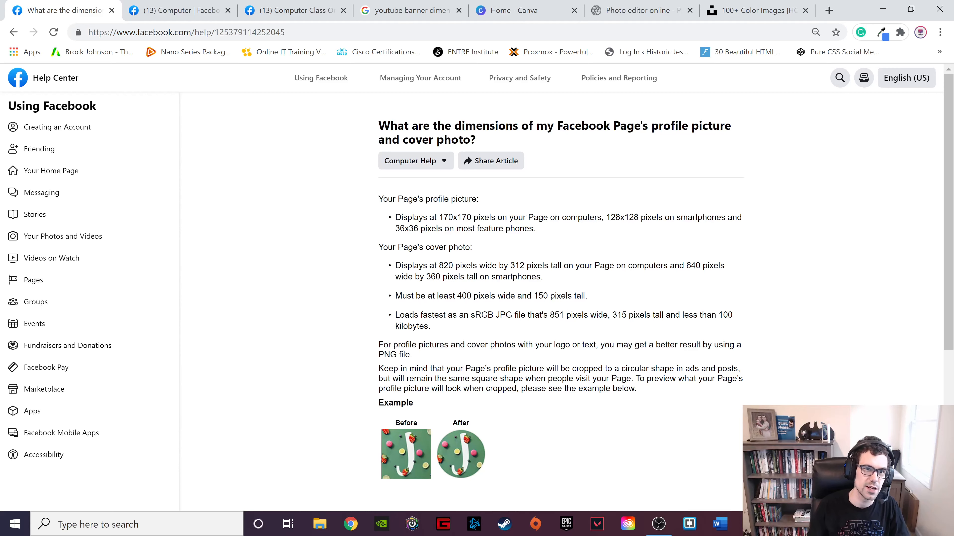
# Step: Compare the covers of the Computer and Computer Class Online Pages, and check the suggested YouTube banner dimensions
pyautogui.click(188, 5)
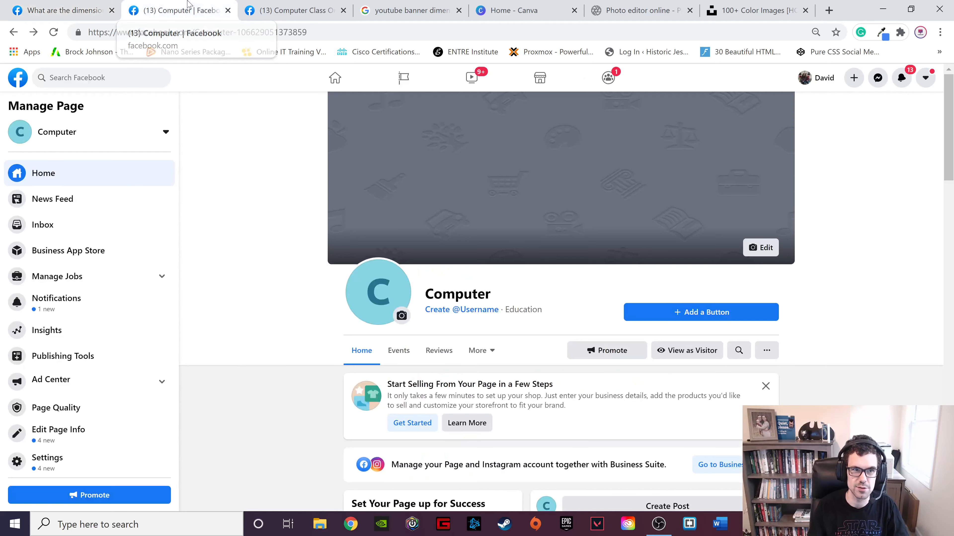
pyautogui.click(282, 4)
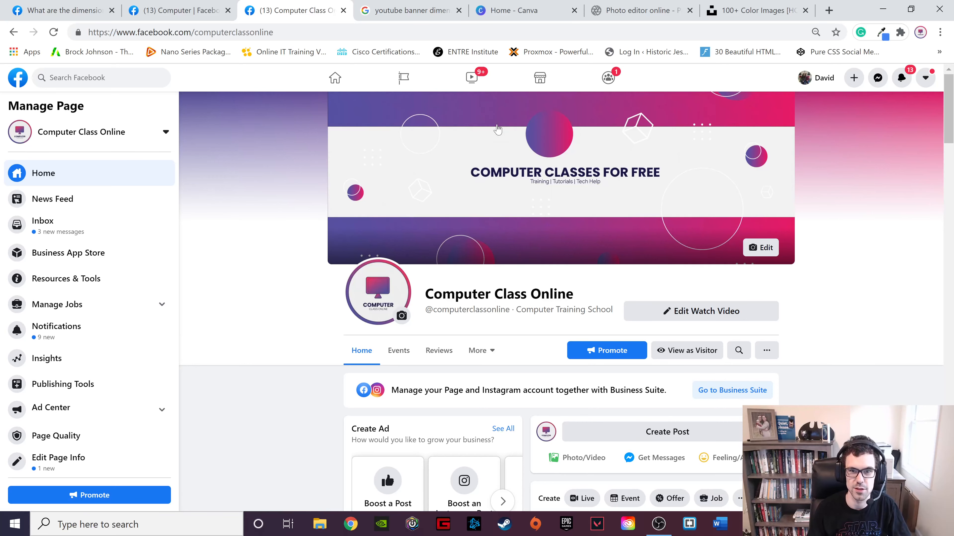
pyautogui.click(383, 3)
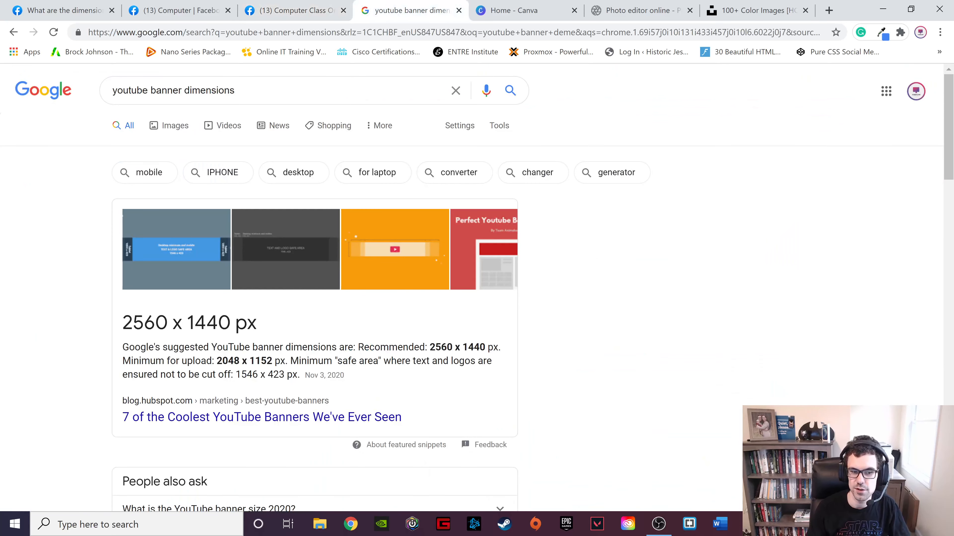
pyautogui.moveTo(122, 322); pyautogui.dragTo(168, 323)
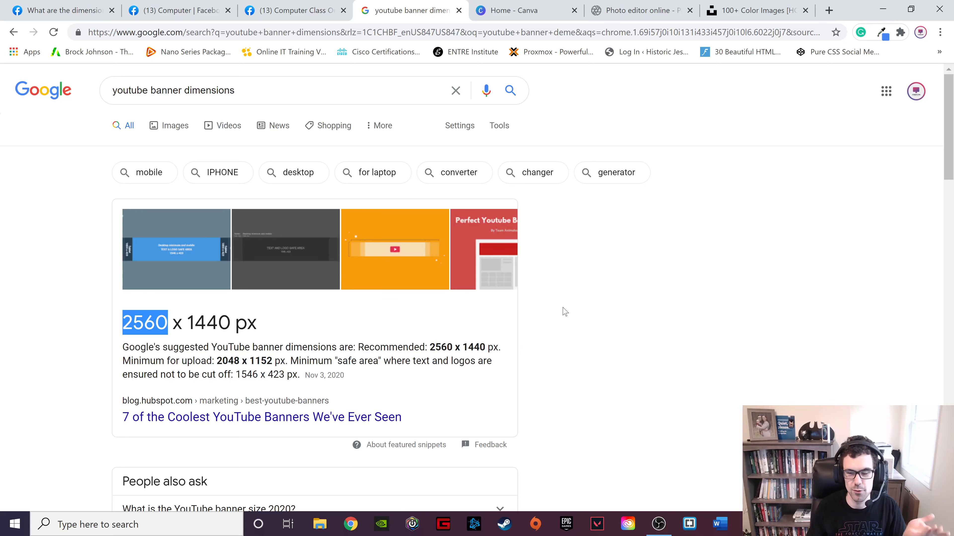
pyautogui.click(180, 3)
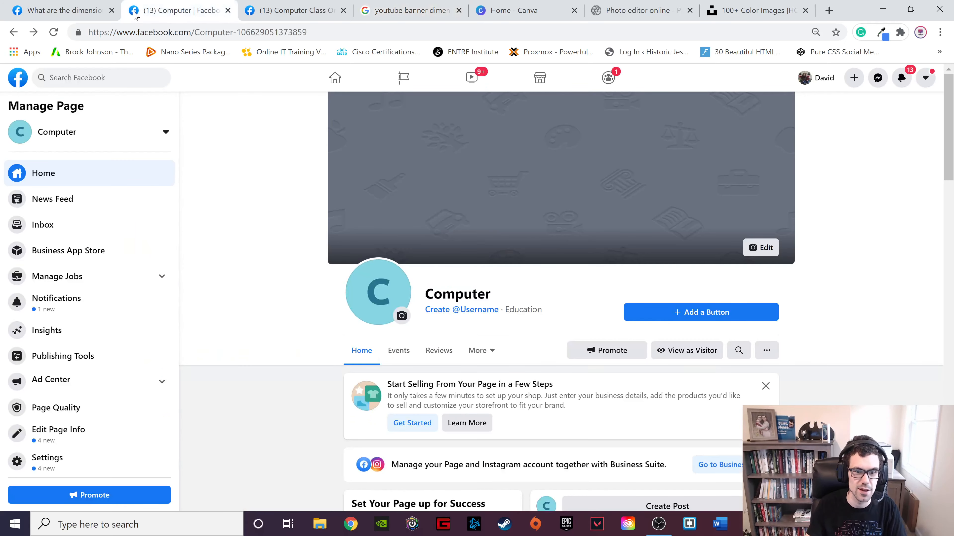
pyautogui.click(66, 7)
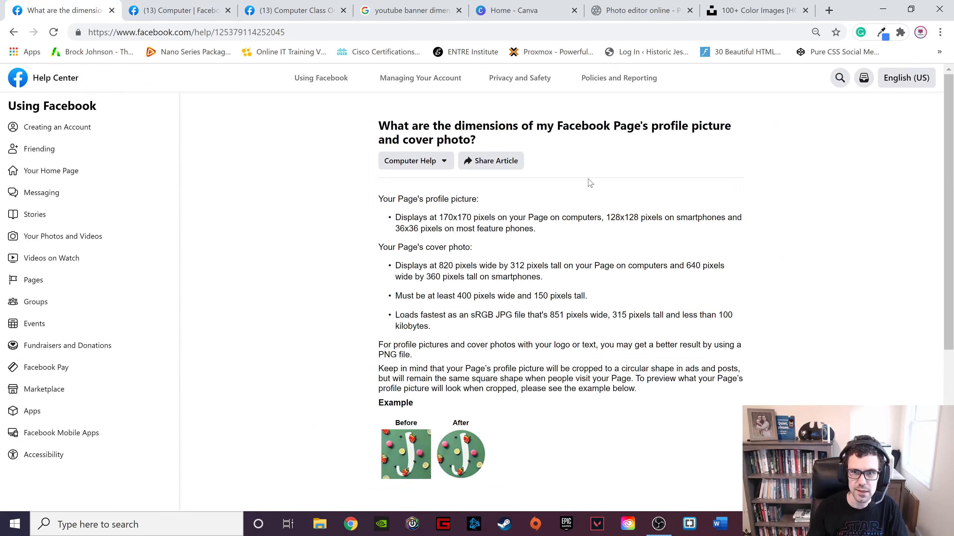
# Step: Switch to Canva, open the Birthday Blowout design from all designs, and nudge the cut-out portrait slightly
pyautogui.click(528, 2)
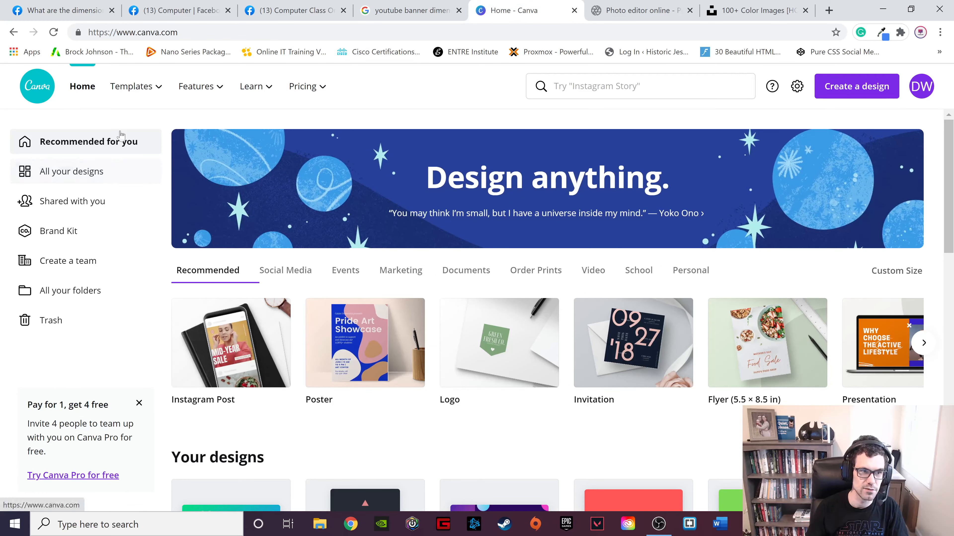
pyautogui.moveTo(137, 89)
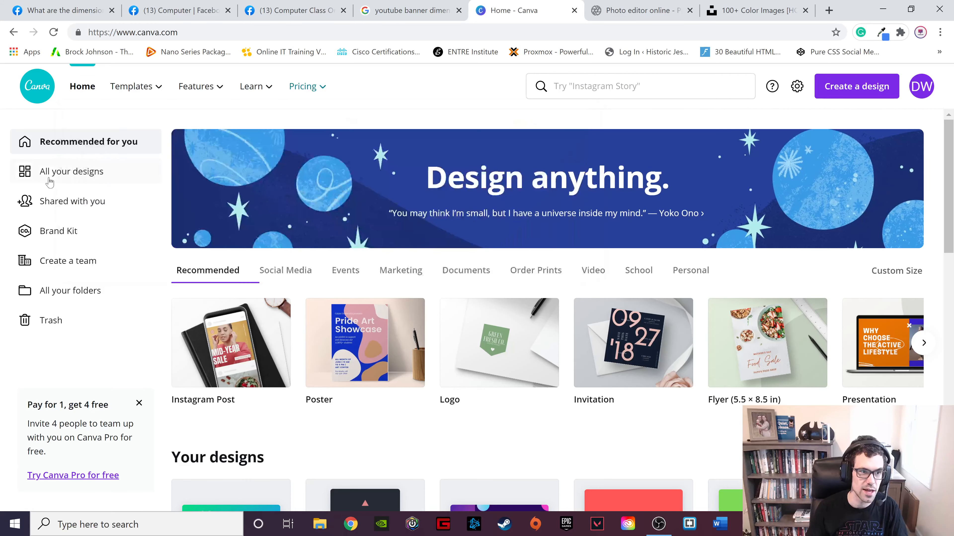
pyautogui.click(49, 181)
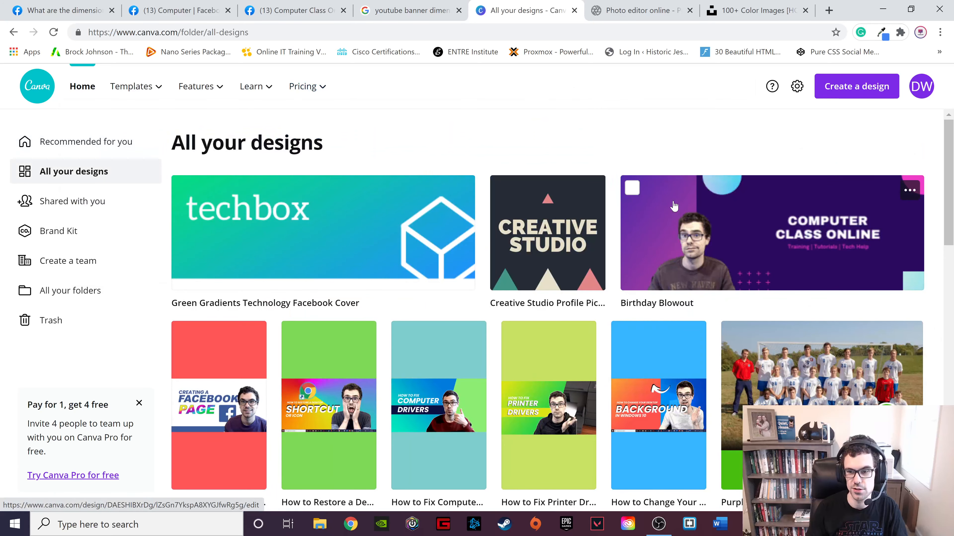
pyautogui.click(730, 228)
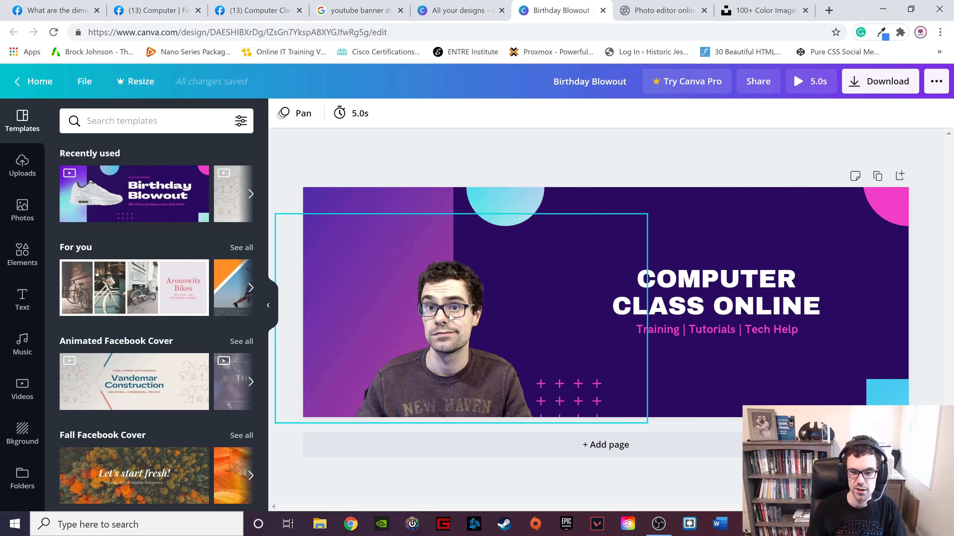
pyautogui.click(465, 308)
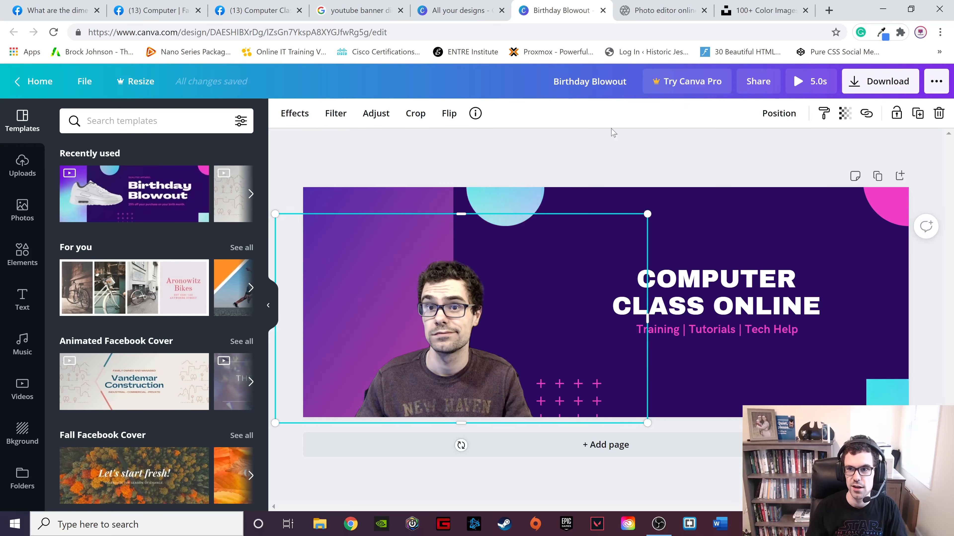
pyautogui.moveTo(456, 311); pyautogui.dragTo(459, 298)
# Step: Switch to Pixlr X and open the photo WIN_20210101_20_26_34_Pro.jpg from the Camera Roll folder
pyautogui.click(663, 11)
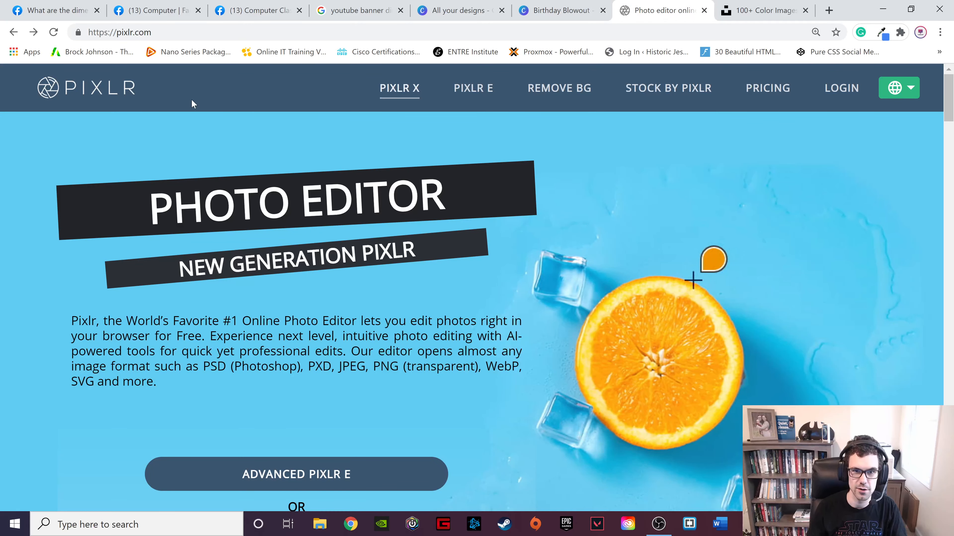
pyautogui.click(403, 90)
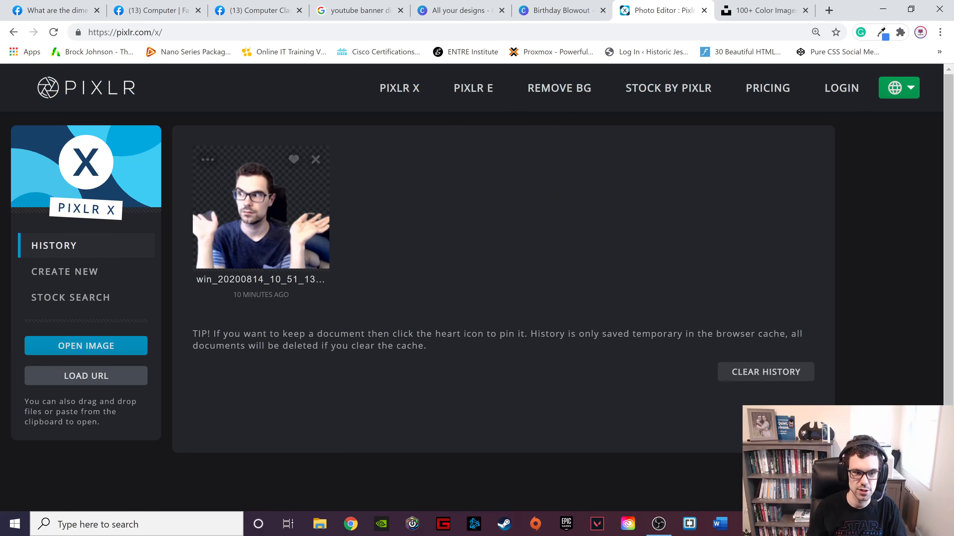
pyautogui.click(134, 345)
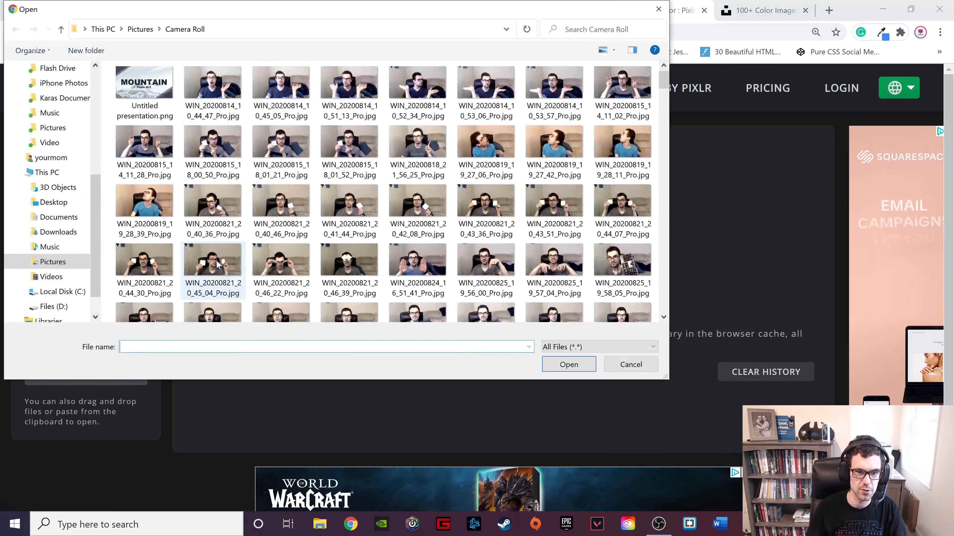
pyautogui.scroll(-15, 431, 172)
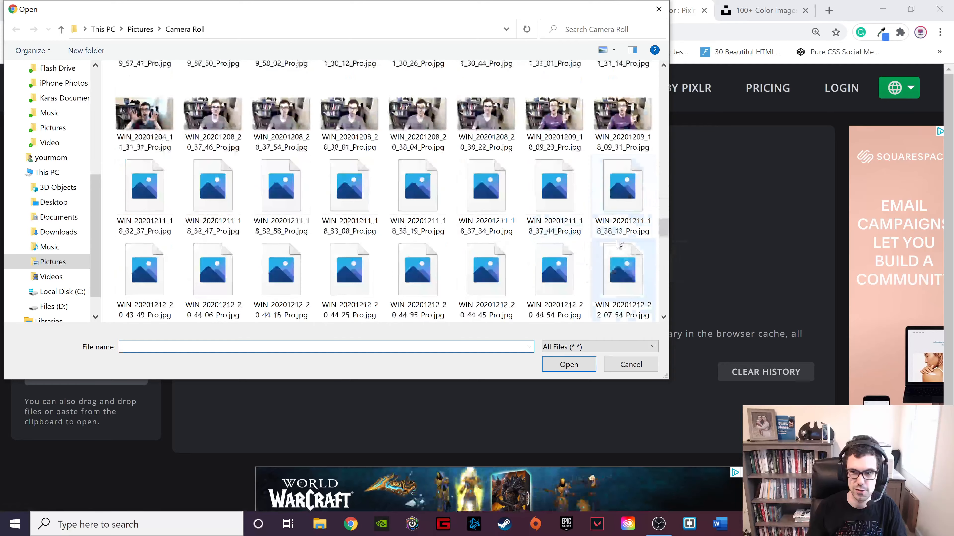
pyautogui.scroll(-10, 626, 252)
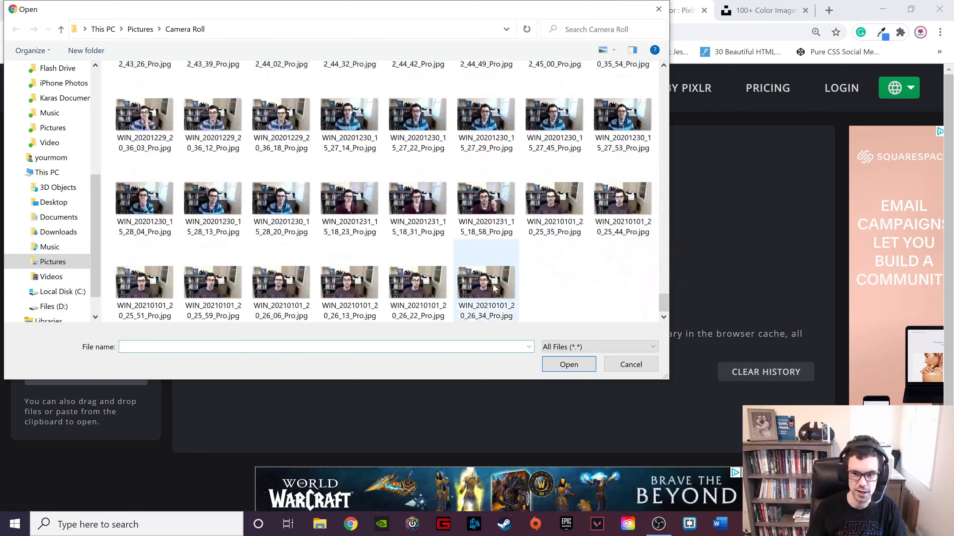
pyautogui.click(485, 284)
pyautogui.click(555, 361)
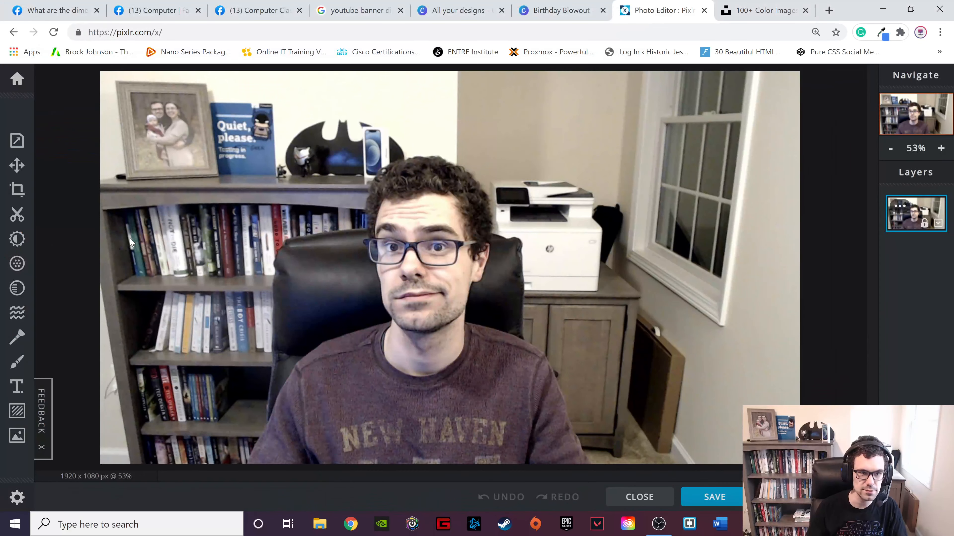
# Step: Remove the photo's background with AI Cutout, unlocking the premium tool by watching the ad
pyautogui.click(20, 216)
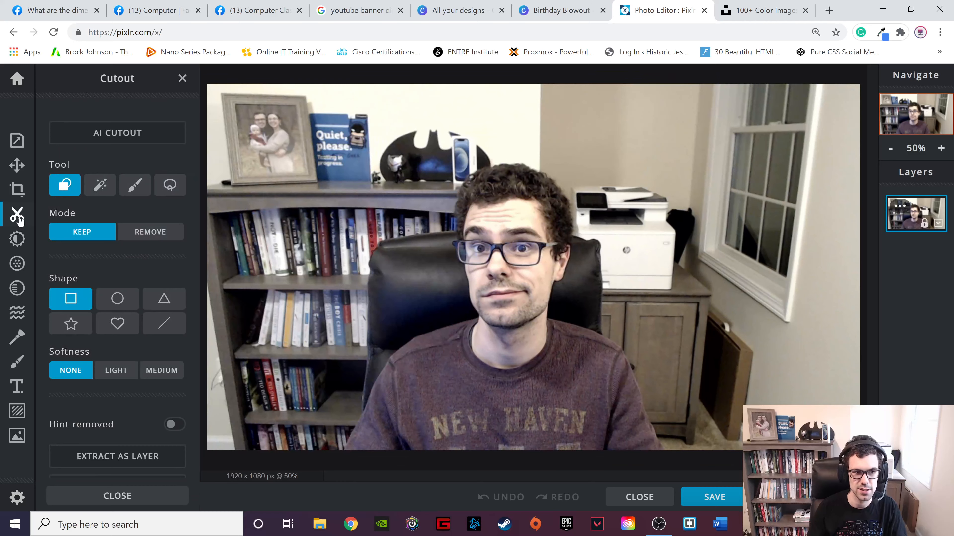
pyautogui.click(103, 192)
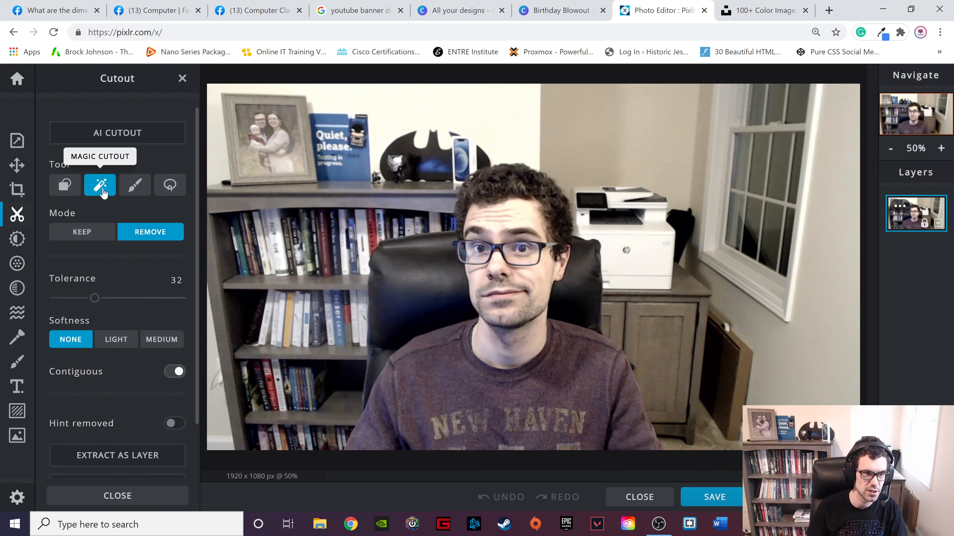
pyautogui.click(137, 135)
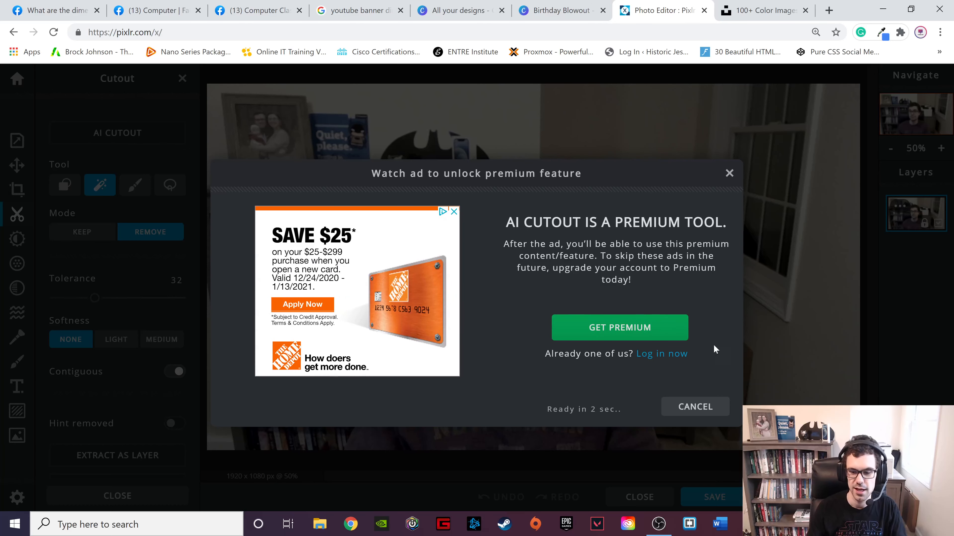
pyautogui.click(705, 409)
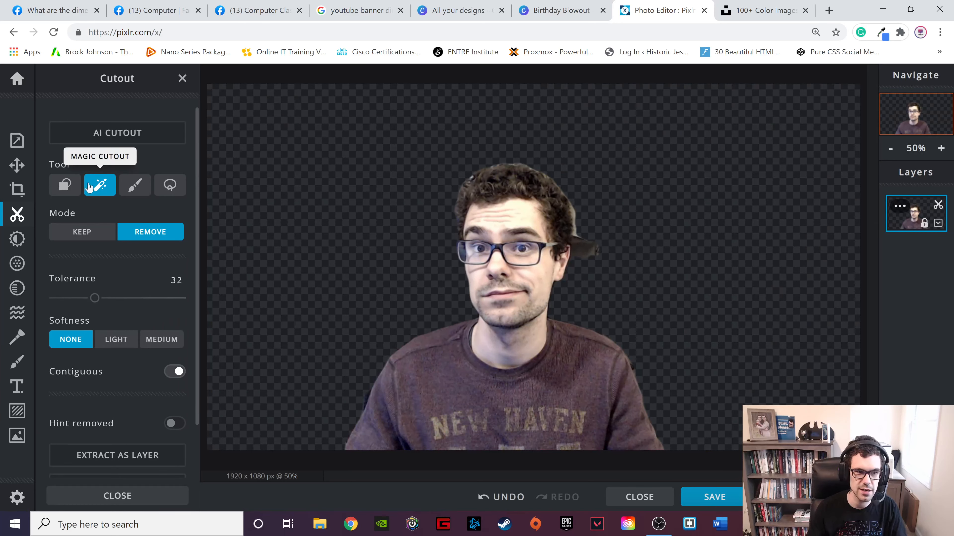
# Step: Erase the leftover background around the hair and beside the ear with the cutout brush in Remove mode
pyautogui.click(127, 189)
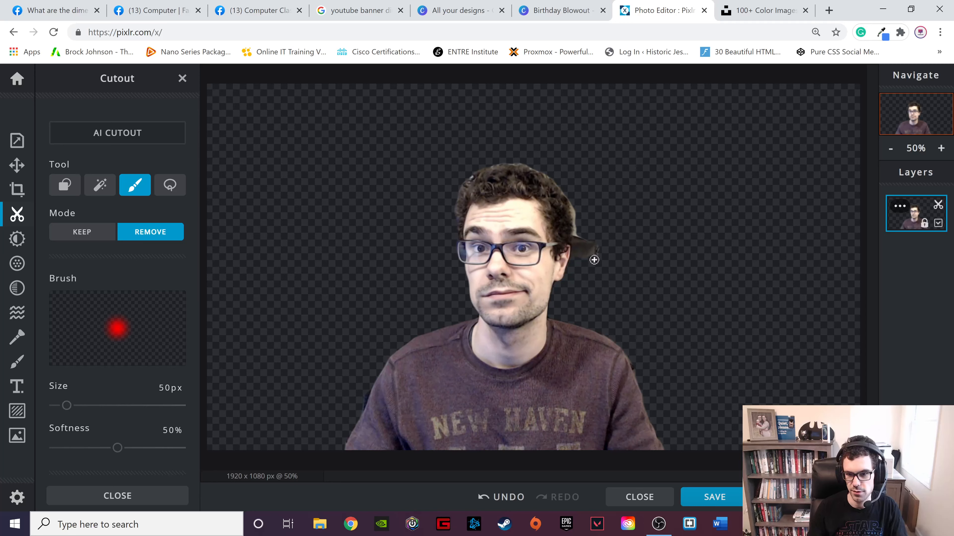
pyautogui.moveTo(593, 258)
pyautogui.mouseDown()
pyautogui.moveTo(603, 232)
pyautogui.moveTo(589, 271)
pyautogui.moveTo(606, 245)
pyautogui.moveTo(588, 230)
pyautogui.moveTo(582, 252)
pyautogui.moveTo(591, 255)
pyautogui.moveTo(595, 238)
pyautogui.moveTo(581, 228)
pyautogui.moveTo(574, 244)
pyautogui.moveTo(571, 198)
pyautogui.moveTo(553, 177)
pyautogui.moveTo(524, 162)
pyautogui.moveTo(465, 178)
pyautogui.mouseUp()
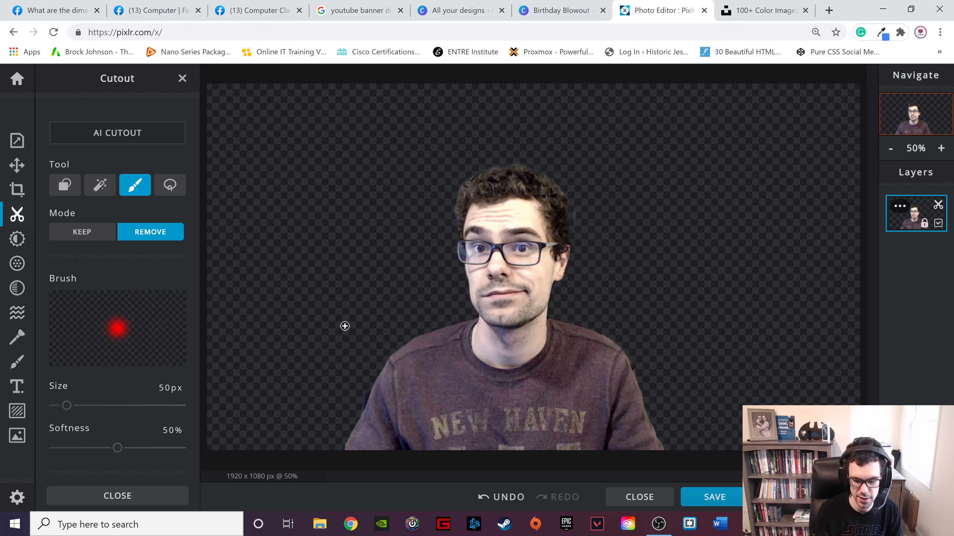
pyautogui.scroll(3, 375, 316)
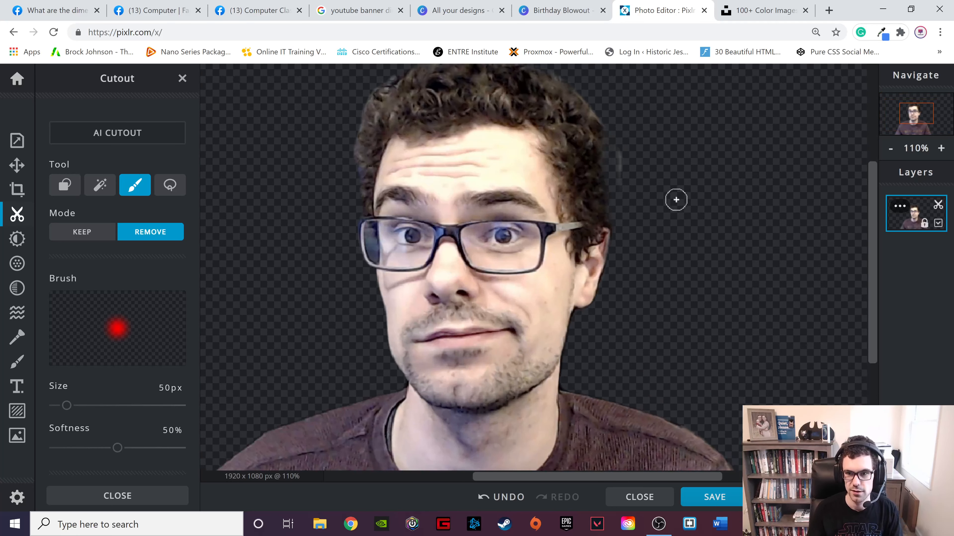
pyautogui.moveTo(628, 169)
pyautogui.mouseDown()
pyautogui.moveTo(623, 141)
pyautogui.moveTo(616, 184)
pyautogui.moveTo(628, 208)
pyautogui.moveTo(626, 164)
pyautogui.moveTo(586, 90)
pyautogui.mouseUp()
pyautogui.scroll(3, 668, 204)
pyautogui.scroll(-2, 641, 213)
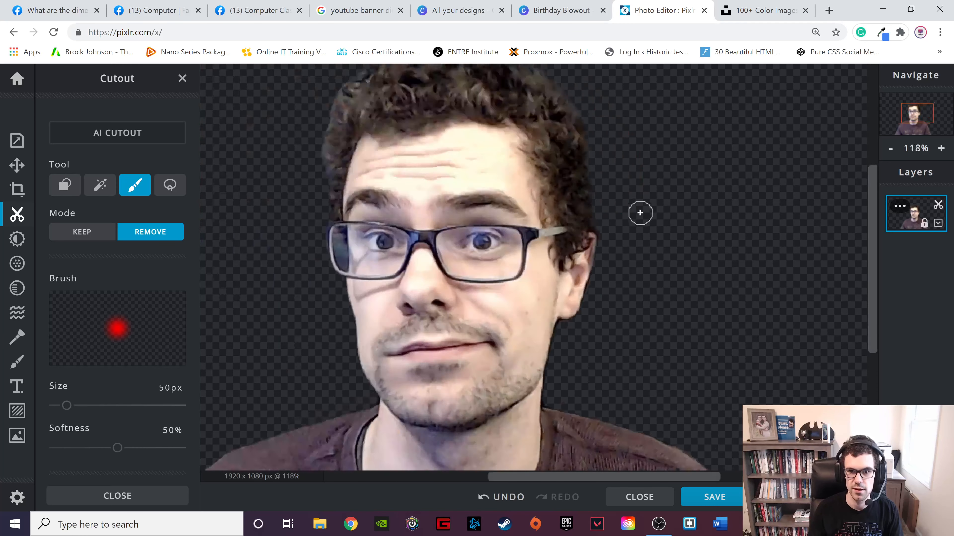
pyautogui.scroll(-2, 641, 213)
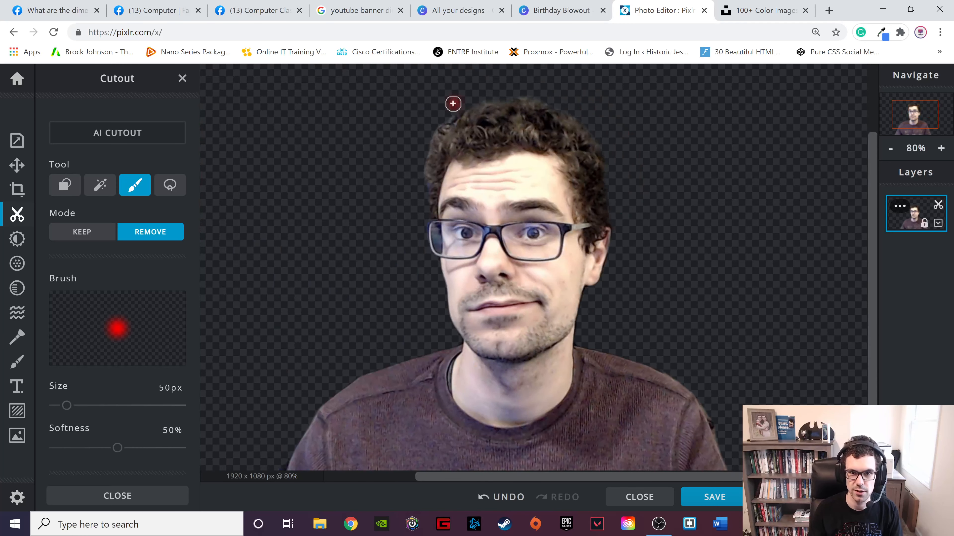
pyautogui.moveTo(453, 104)
pyautogui.mouseDown()
pyautogui.moveTo(421, 142)
pyautogui.moveTo(417, 194)
pyautogui.mouseUp()
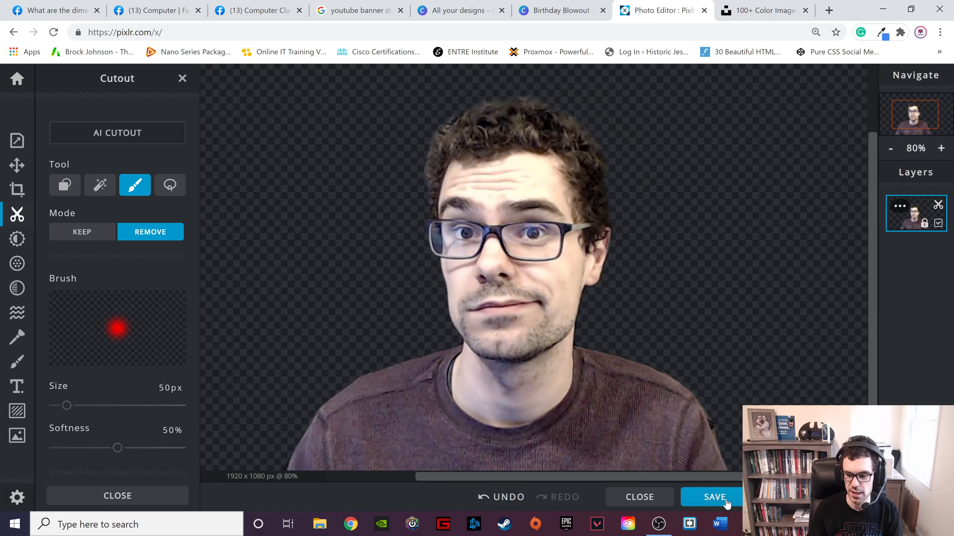
# Step: Download the cut-out portrait as a PNG and switch back to the Birthday Blowout design in Canva
pyautogui.click(714, 497)
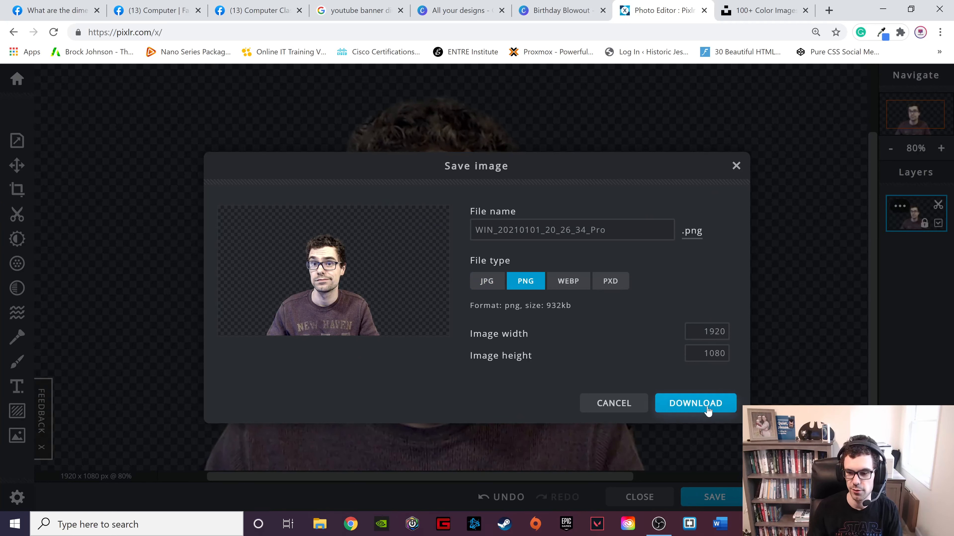
pyautogui.click(697, 405)
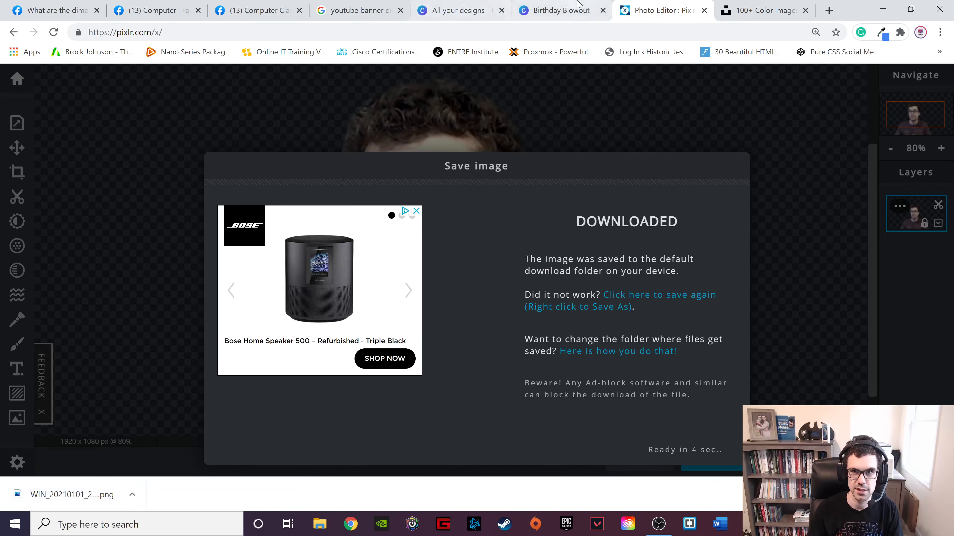
pyautogui.click(570, 10)
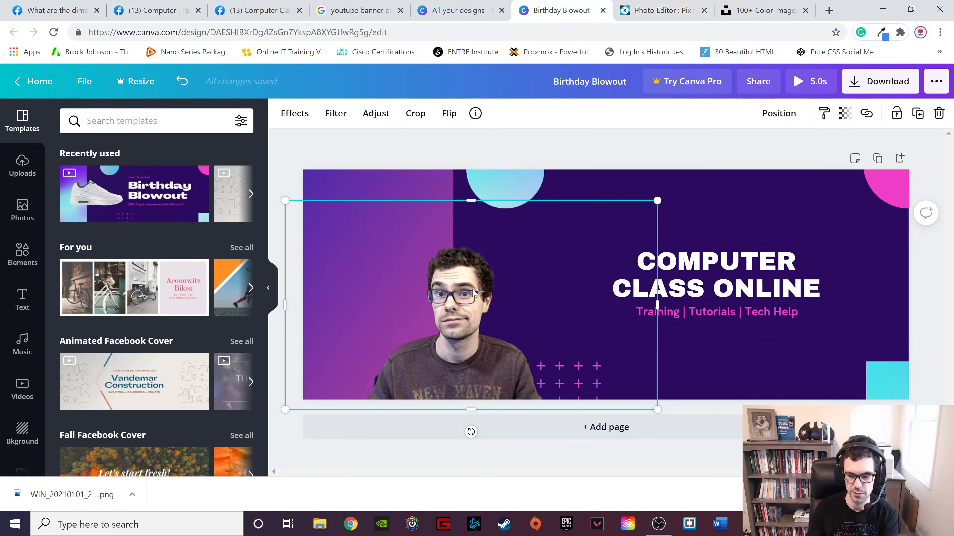
# Step: Replace the old portrait on the cover with a cut-out portrait, uploading the newly downloaded PNG to the design's image library
pyautogui.press('Delete')
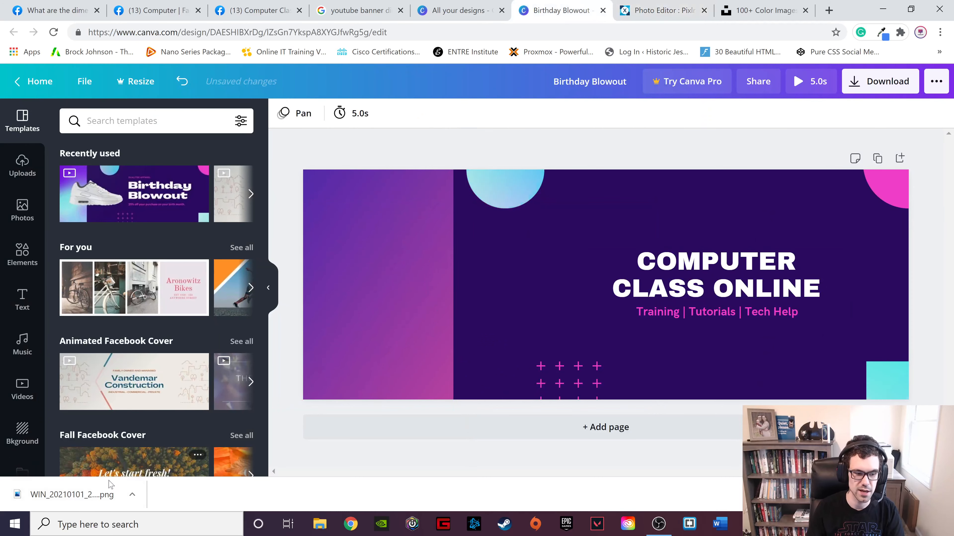
pyautogui.moveTo(71, 494); pyautogui.dragTo(151, 231)
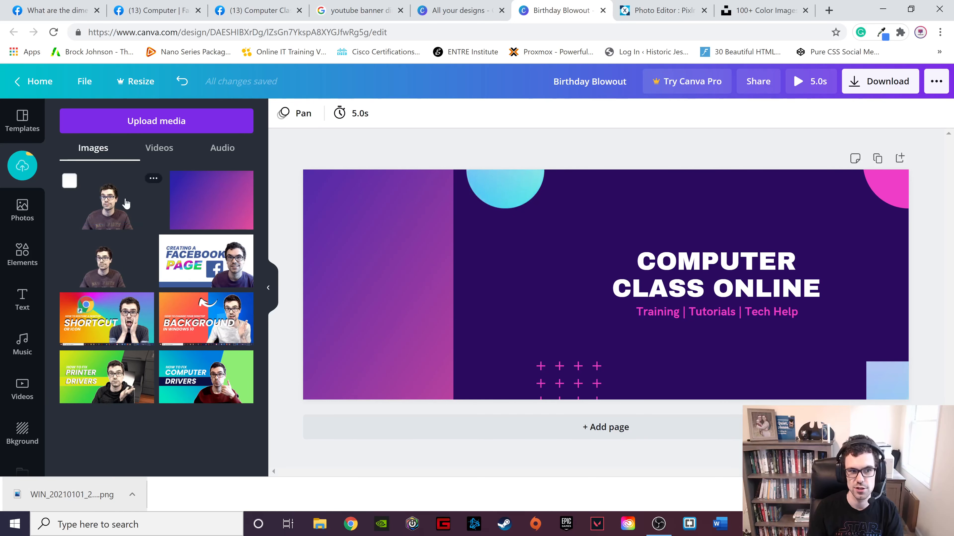
pyautogui.click(107, 265)
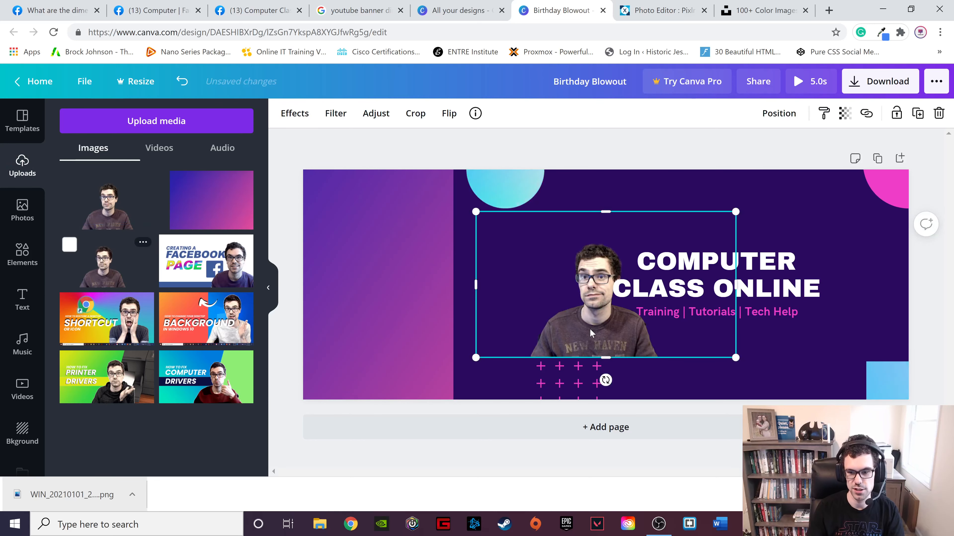
# Step: Enlarge the portrait to about 1,426 × 802 and place it along the cover's lower edge, just beside the title text
pyautogui.moveTo(592, 327); pyautogui.dragTo(409, 377)
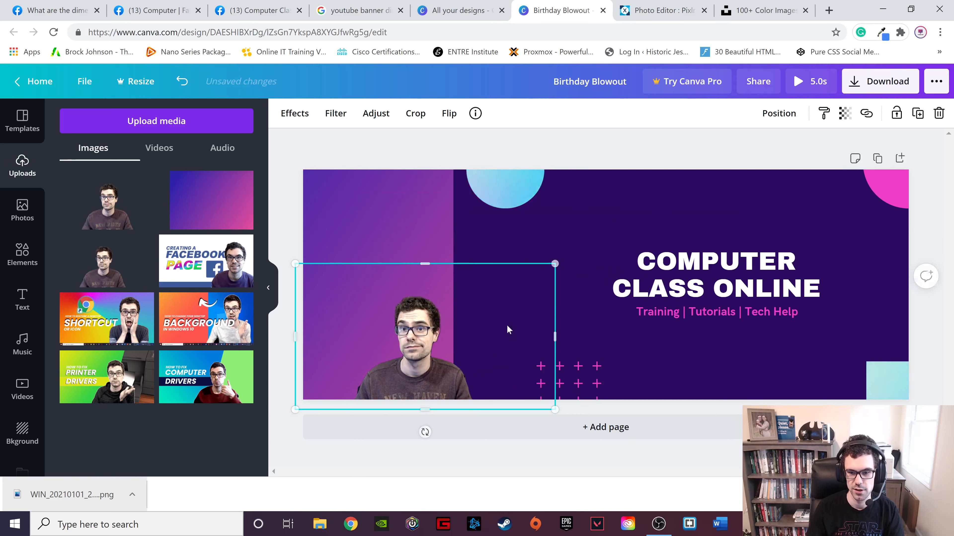
pyautogui.moveTo(556, 264); pyautogui.dragTo(713, 170)
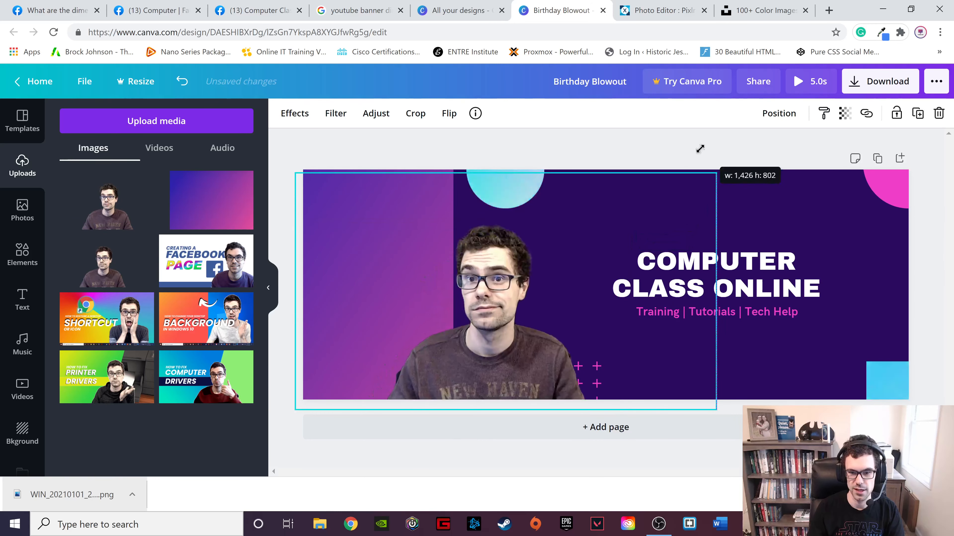
pyautogui.moveTo(480, 276); pyautogui.dragTo(454, 279)
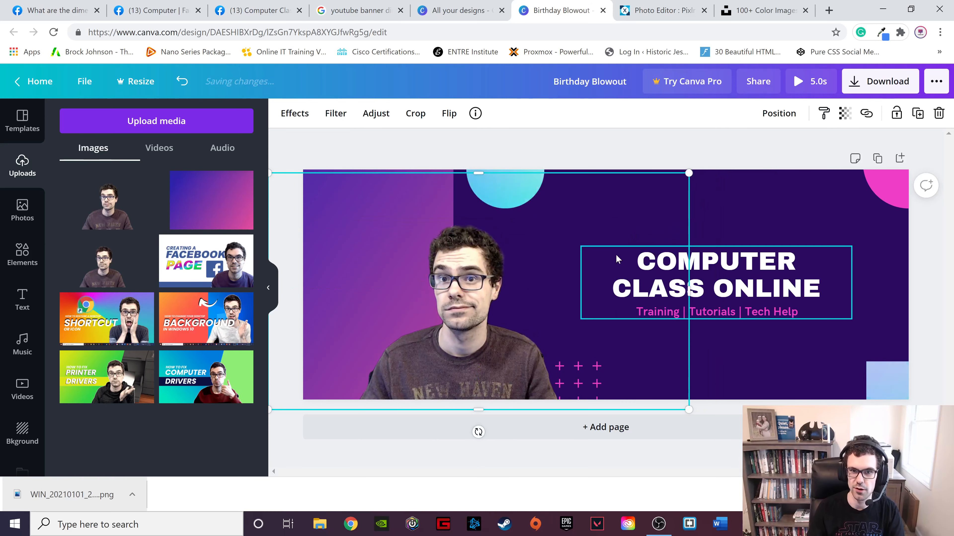
pyautogui.click(695, 270)
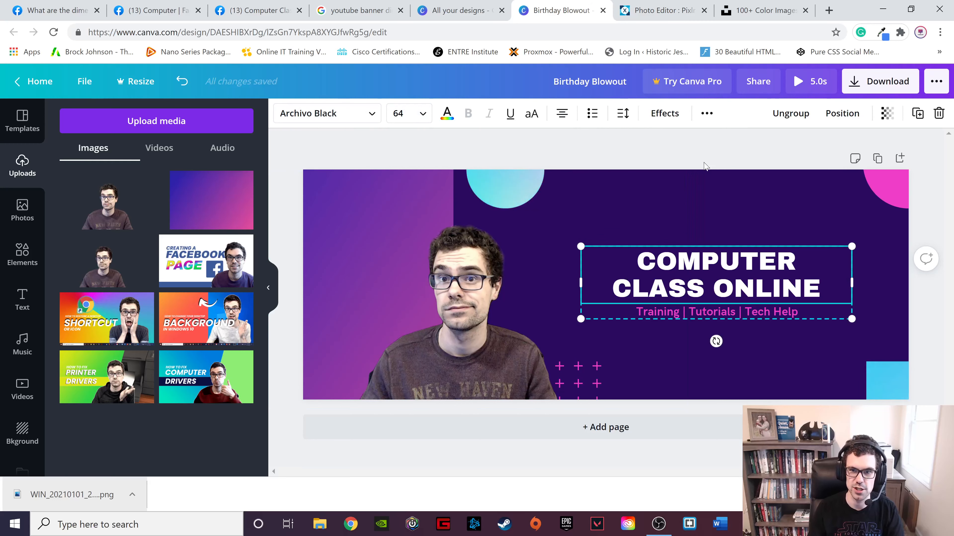
pyautogui.moveTo(471, 282); pyautogui.dragTo(584, 283)
# Step: Look through the color photos on Unsplash for the purple-pink gradient used behind the cover, and return to the Birthday Blowout design
pyautogui.click(327, 245)
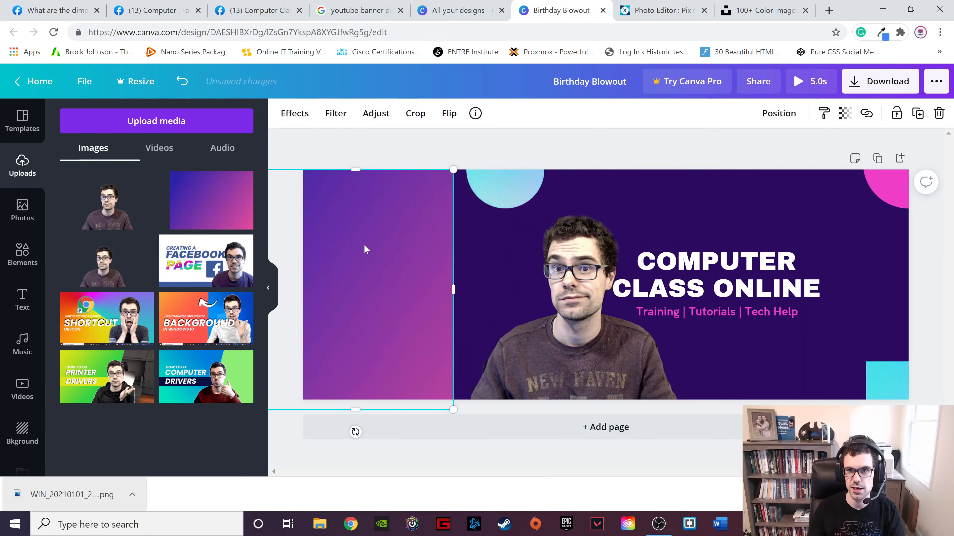
pyautogui.click(777, 15)
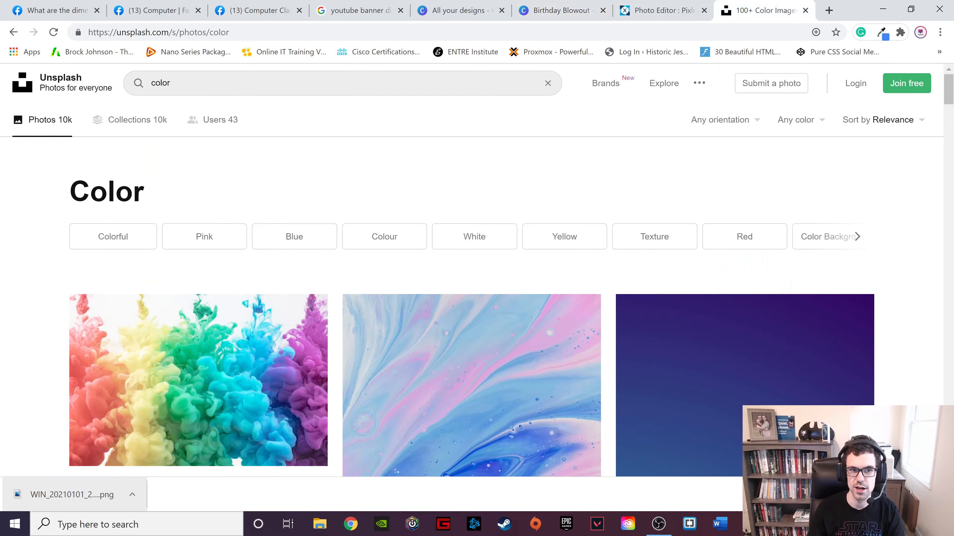
pyautogui.scroll(-15, 470, 177)
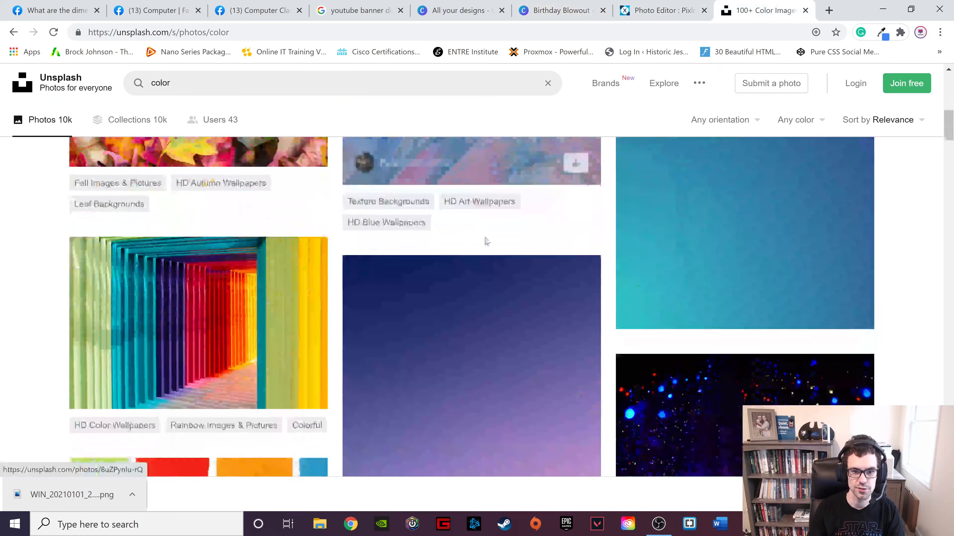
pyautogui.scroll(-10, 490, 266)
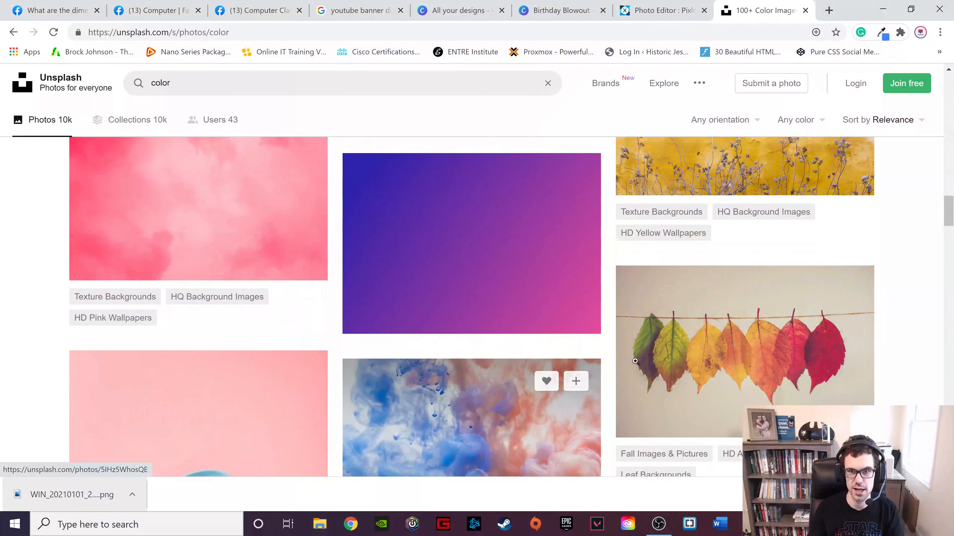
pyautogui.click(561, 11)
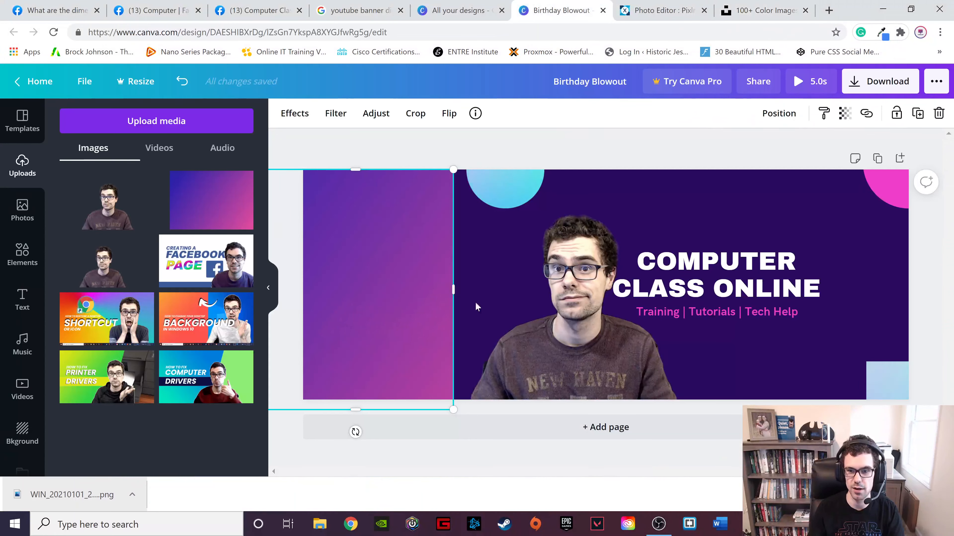
pyautogui.click(617, 154)
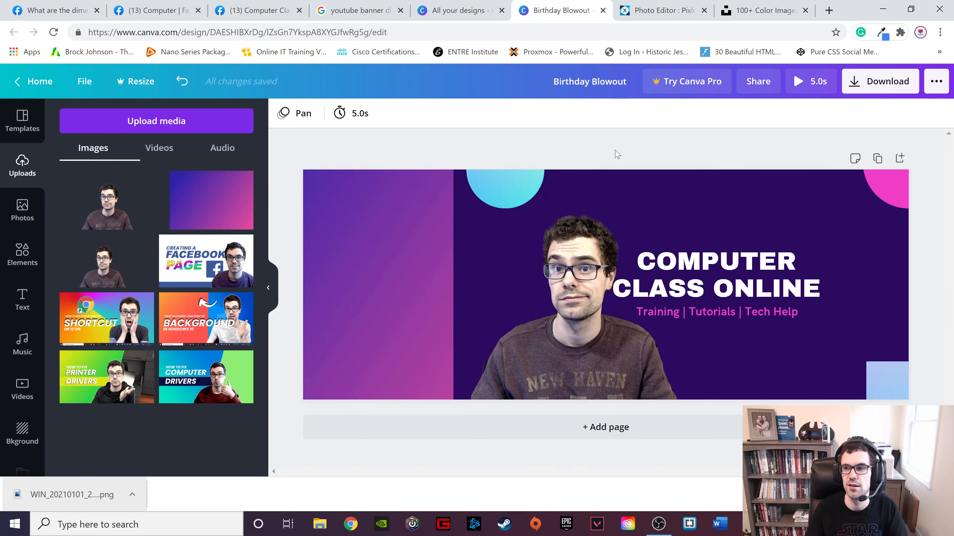
# Step: Download the finished cover design as a PNG instead of the suggested MP4 video
pyautogui.click(893, 83)
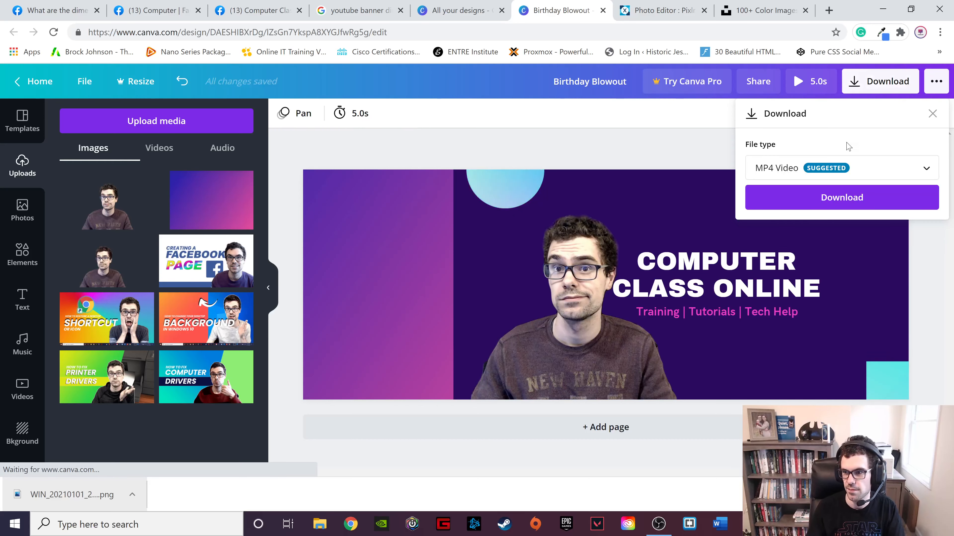
pyautogui.click(866, 174)
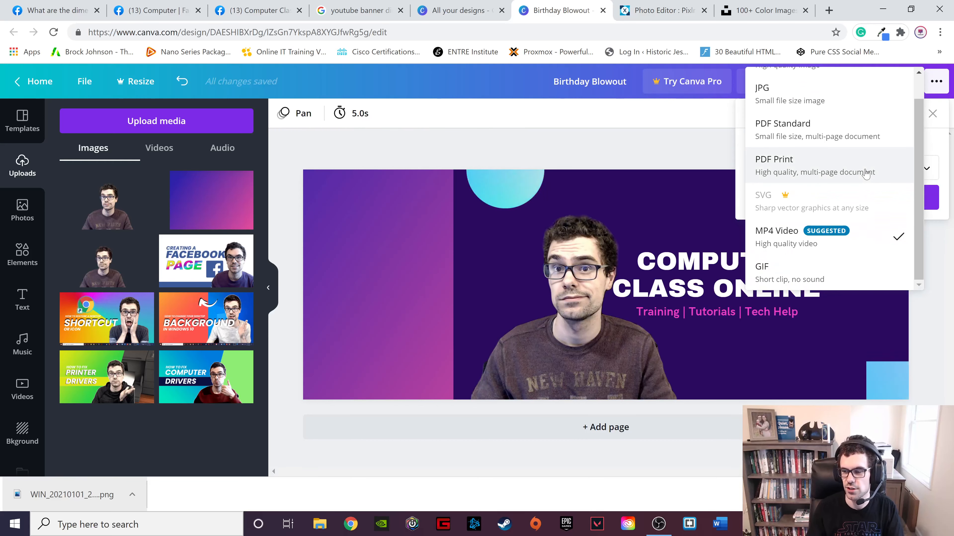
pyautogui.scroll(1, 814, 117)
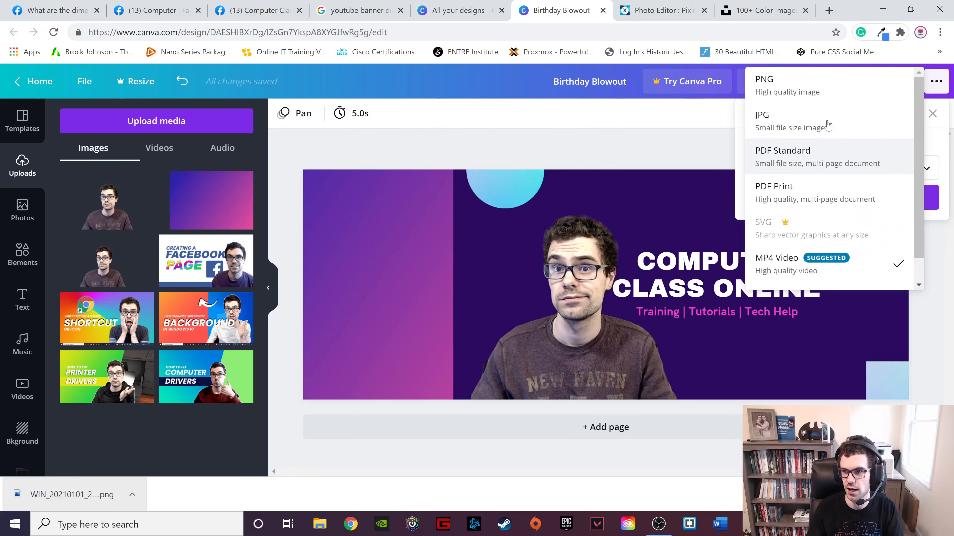
pyautogui.click(814, 91)
pyautogui.click(872, 293)
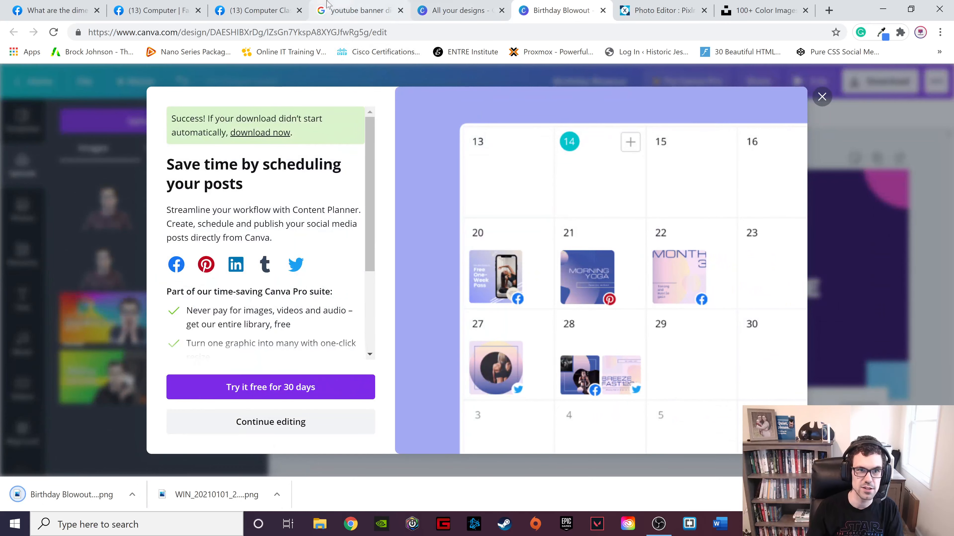
# Step: Switch to the Computer page on Facebook and upload Birthday Blowout (1).png from the Downloads folder as its cover photo
pyautogui.click(249, 7)
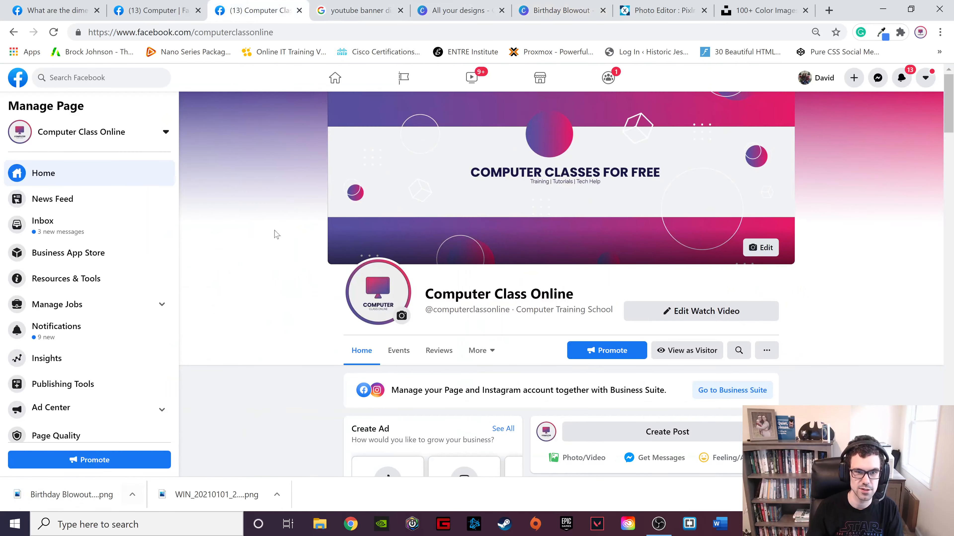
pyautogui.click(149, 9)
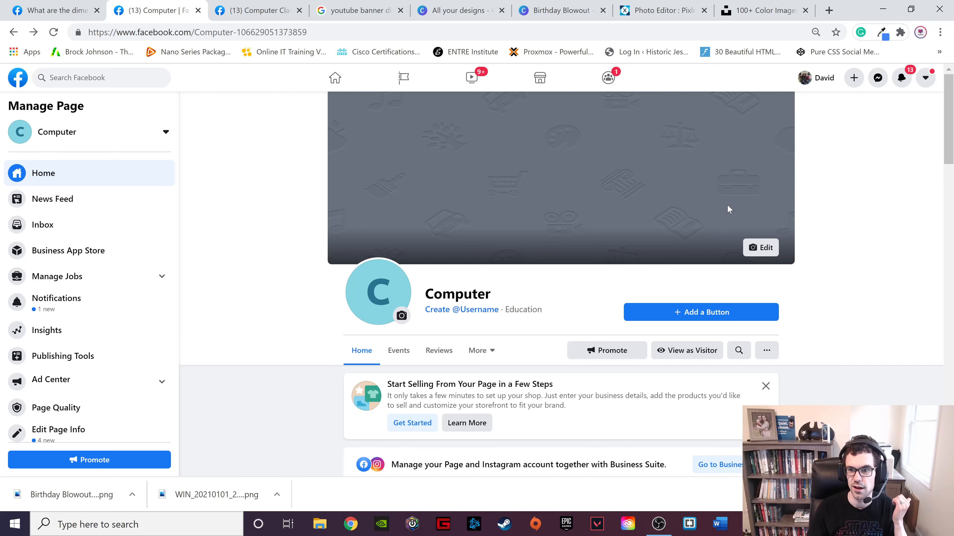
pyautogui.click(761, 251)
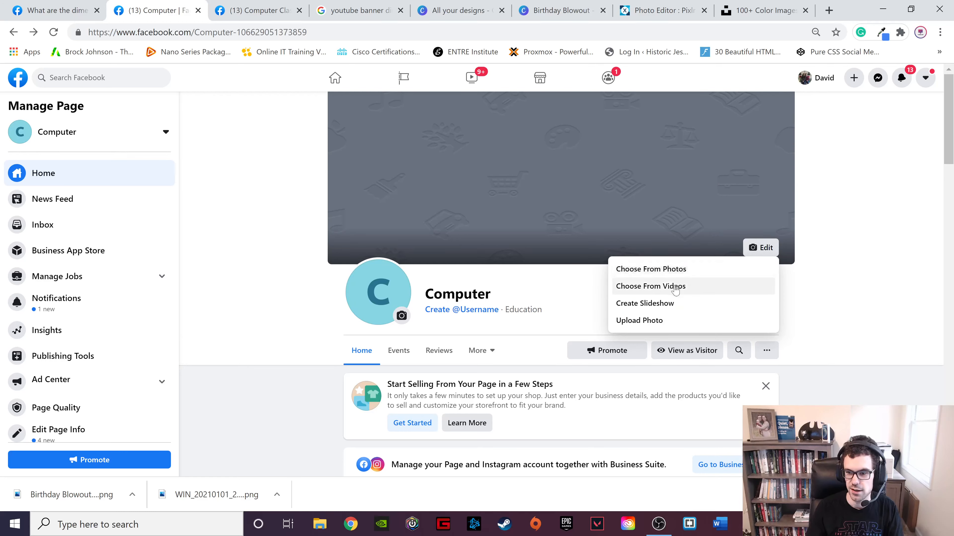
pyautogui.click(680, 320)
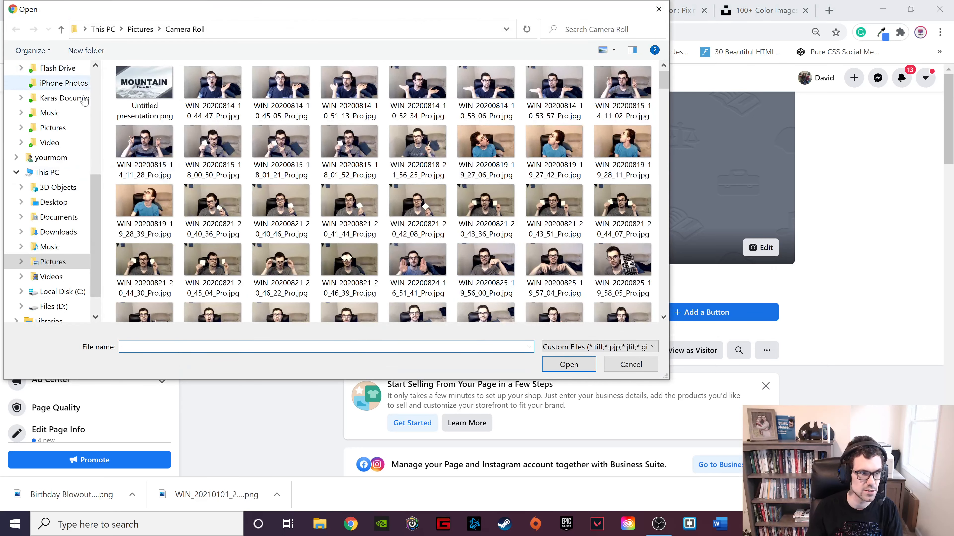
pyautogui.scroll(5, 68, 89)
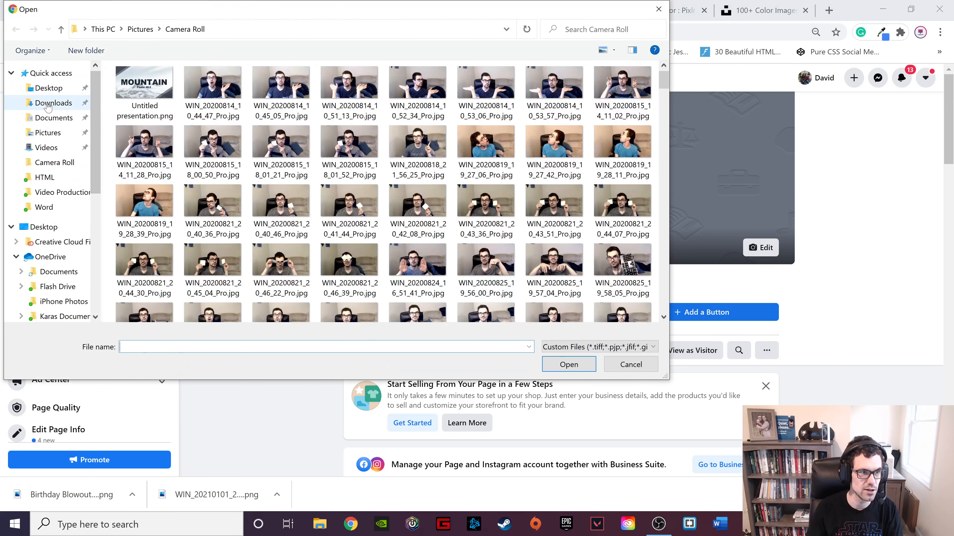
pyautogui.click(52, 103)
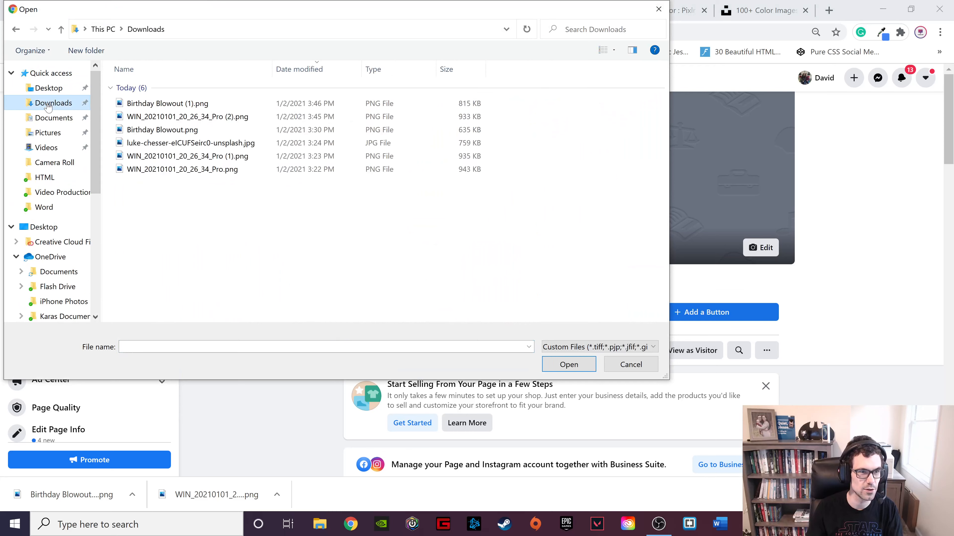
pyautogui.click(188, 104)
pyautogui.click(568, 365)
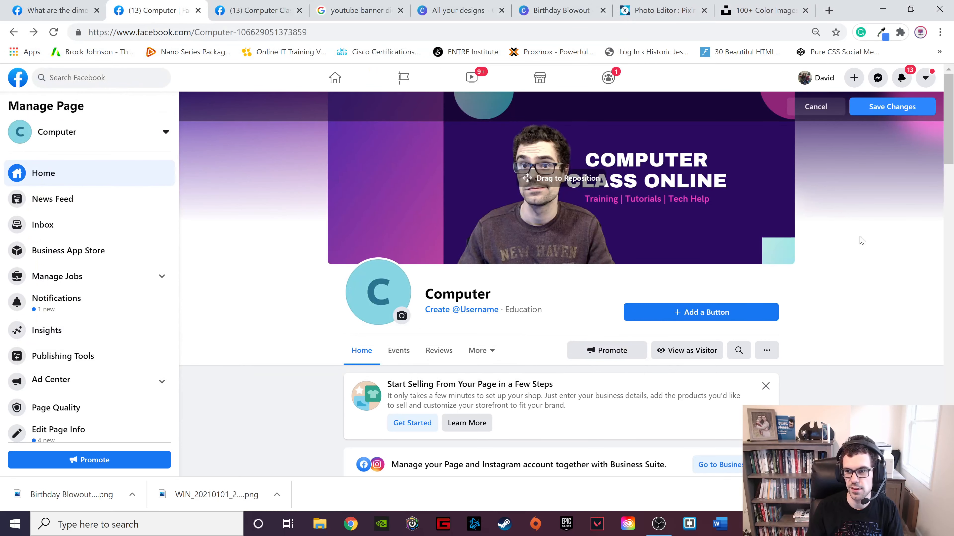
# Step: Shift the cover image slightly down within its frame and save the changes to the page
pyautogui.moveTo(622, 172); pyautogui.dragTo(616, 185)
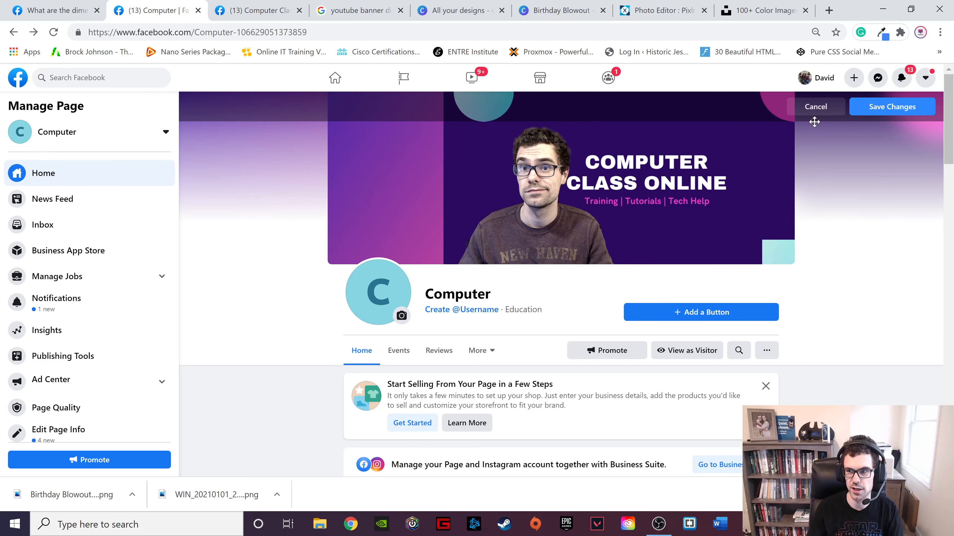
pyautogui.click(909, 106)
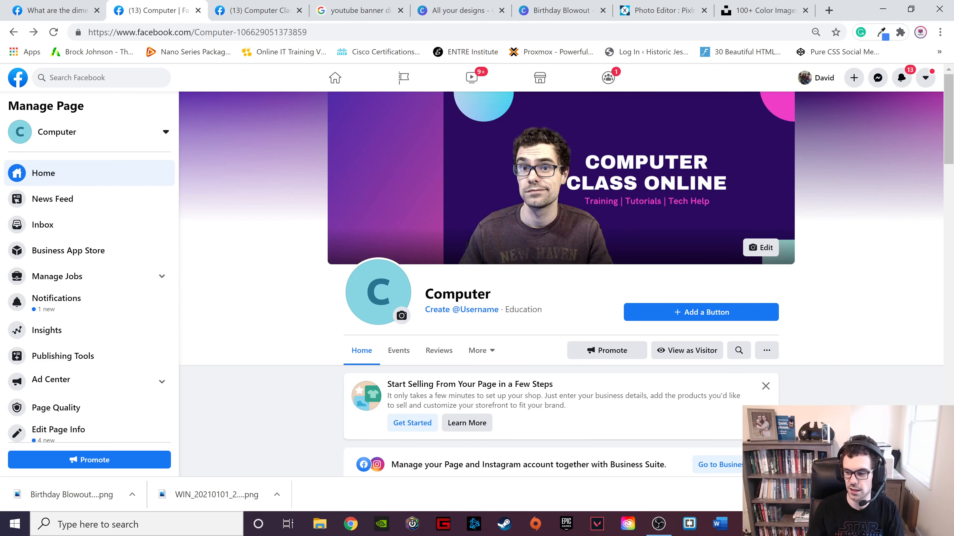
pyautogui.click(943, 495)
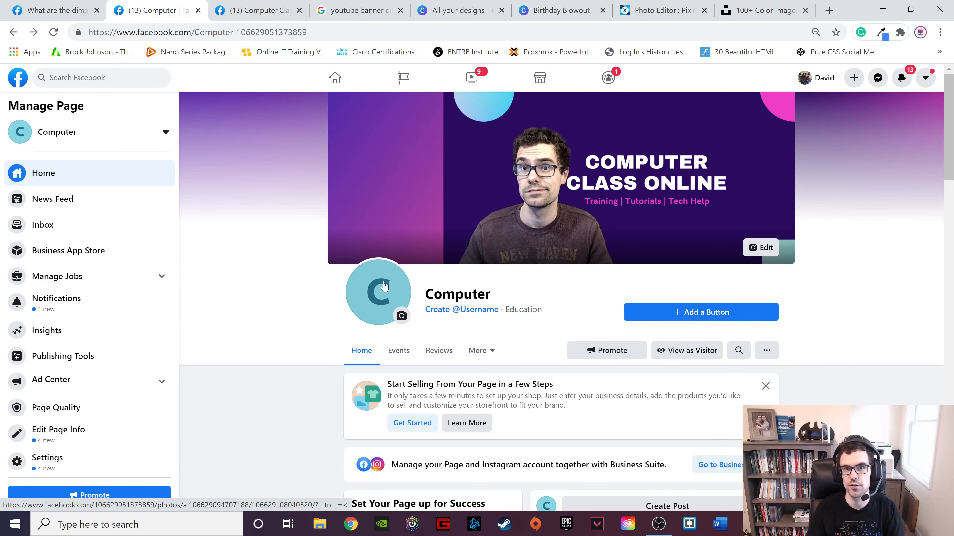
# Step: Switch back to Canva's home page and search its templates for "facebook profile"
pyautogui.click(453, 10)
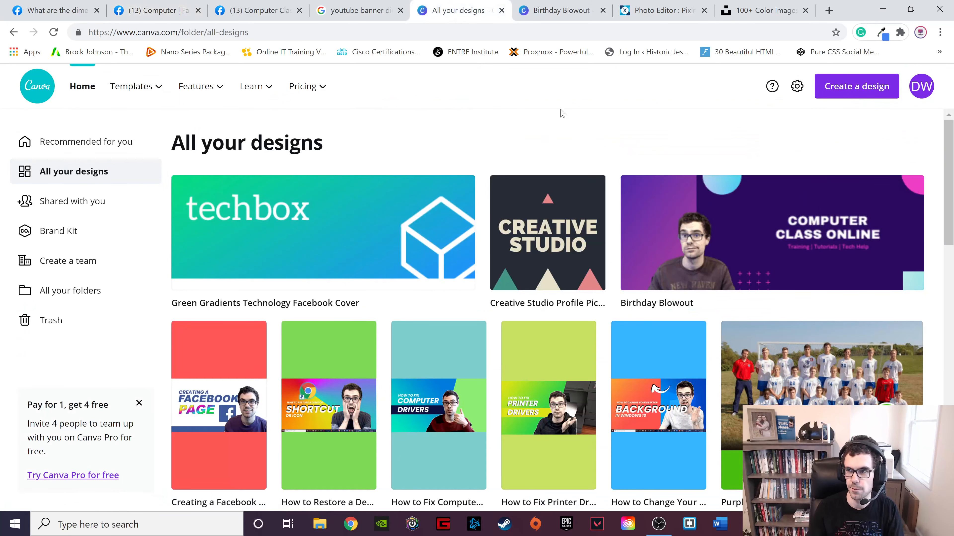
pyautogui.click(114, 142)
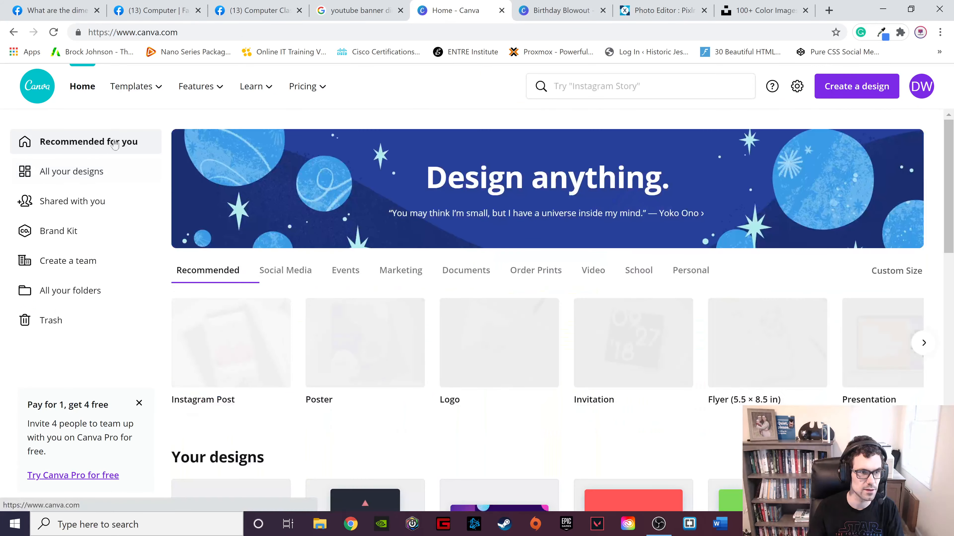
pyautogui.click(601, 86)
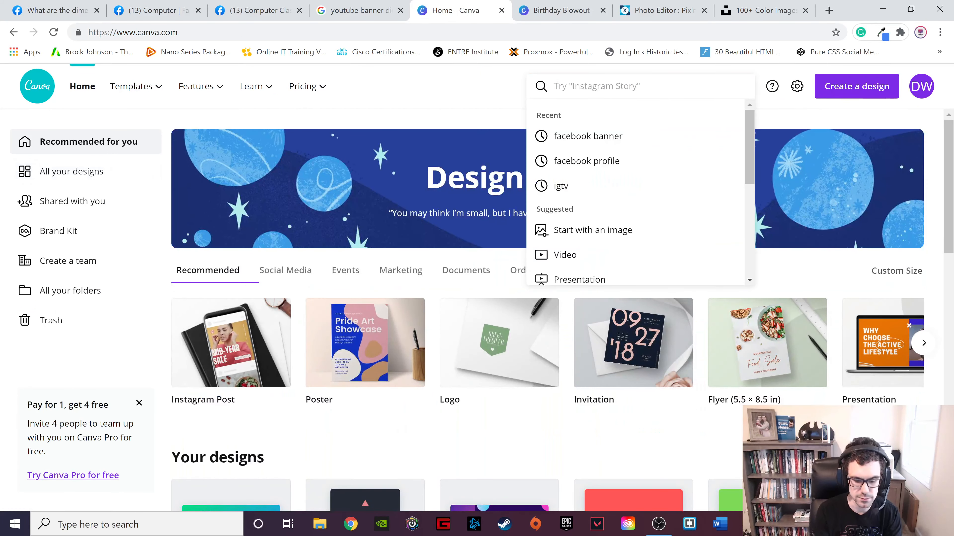
pyautogui.write('facebook')
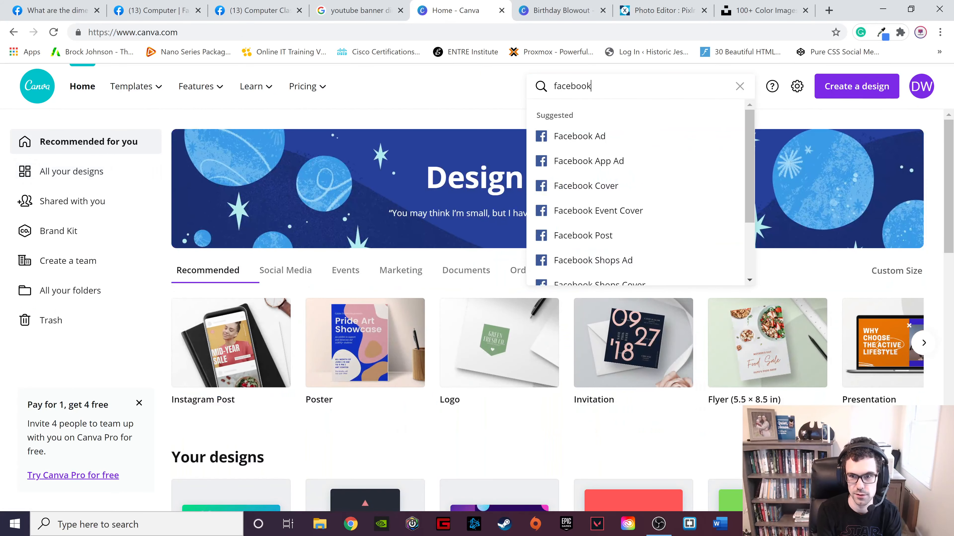
pyautogui.write(' provi')
pyautogui.press('BackSpace')
pyautogui.press('BackSpace')
pyautogui.press('BackSpace')
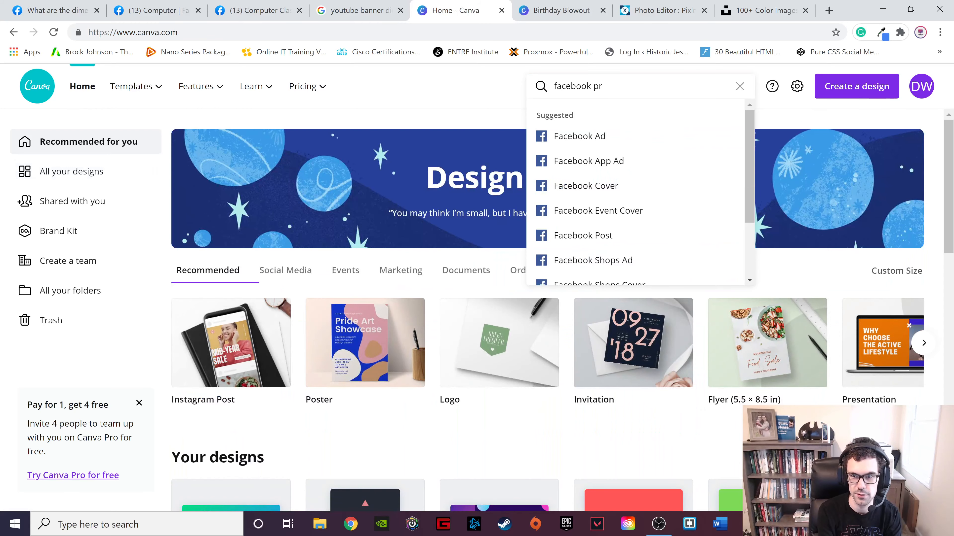
pyautogui.write('ofile')
pyautogui.press('Return')
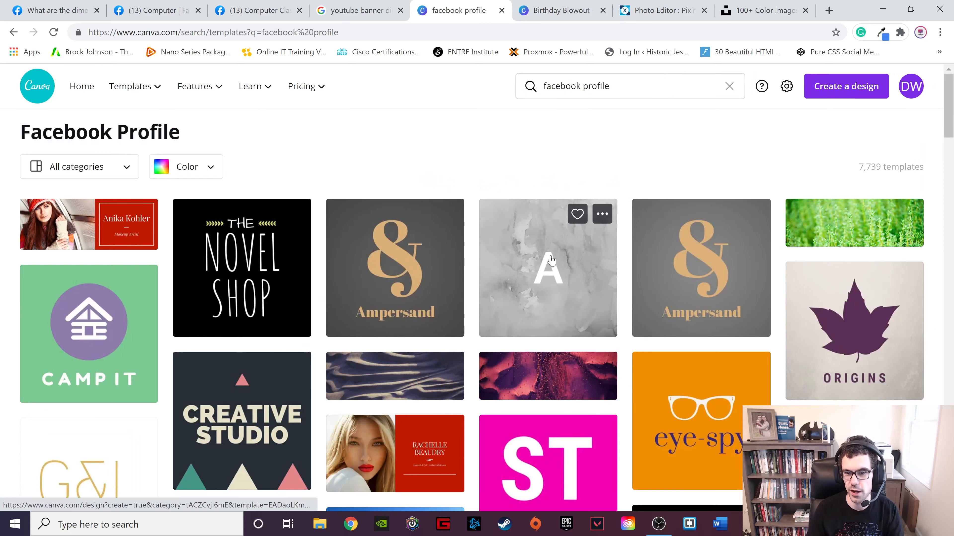
# Step: Open the grey marbled "A" monogram template and clear its canvas by deleting the letter and the background image
pyautogui.click(550, 260)
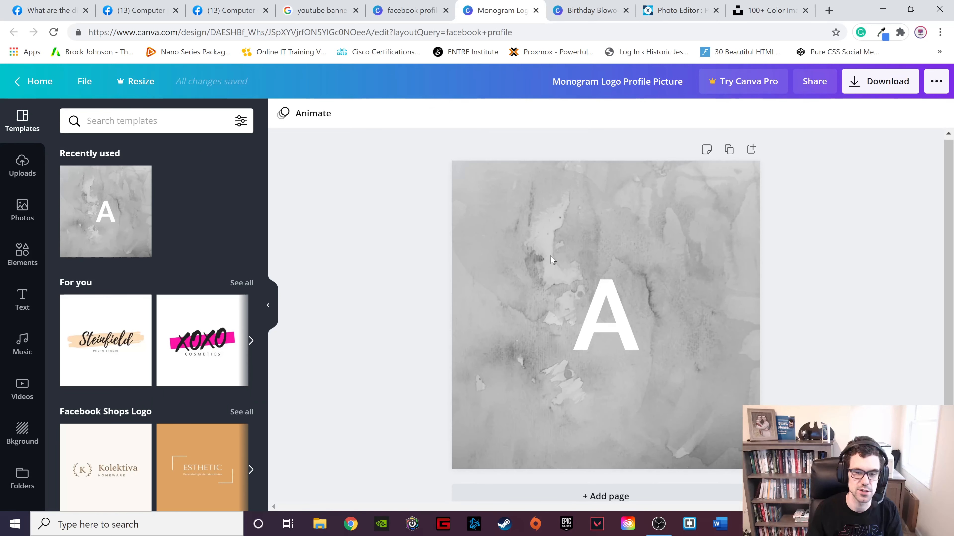
pyautogui.click(624, 323)
pyautogui.press('Delete')
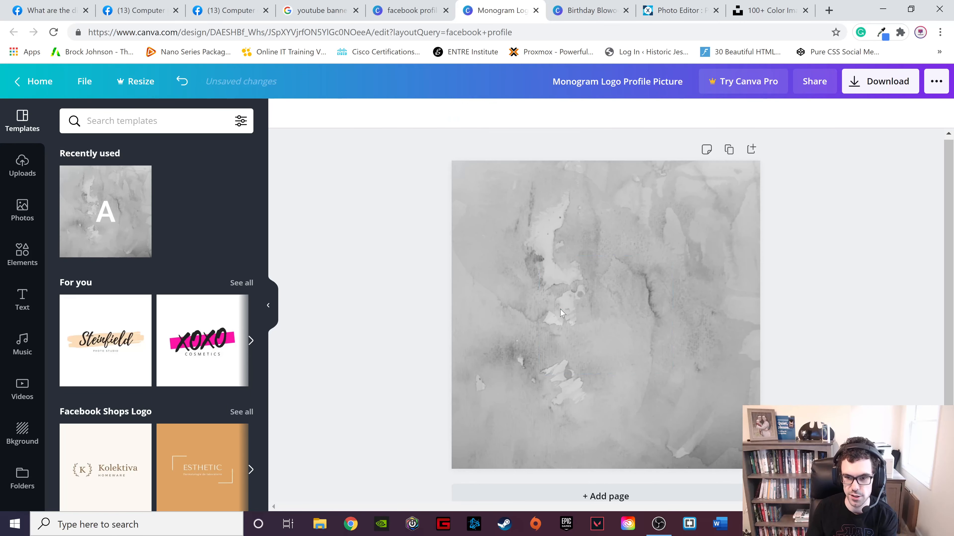
pyautogui.click(559, 308)
pyautogui.press('Delete')
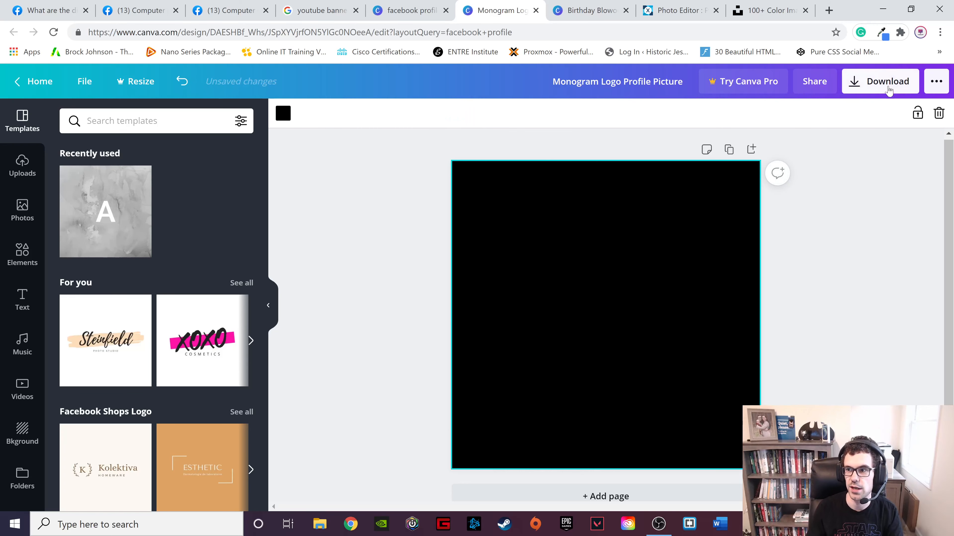
pyautogui.moveTo(557, 264); pyautogui.dragTo(584, 281)
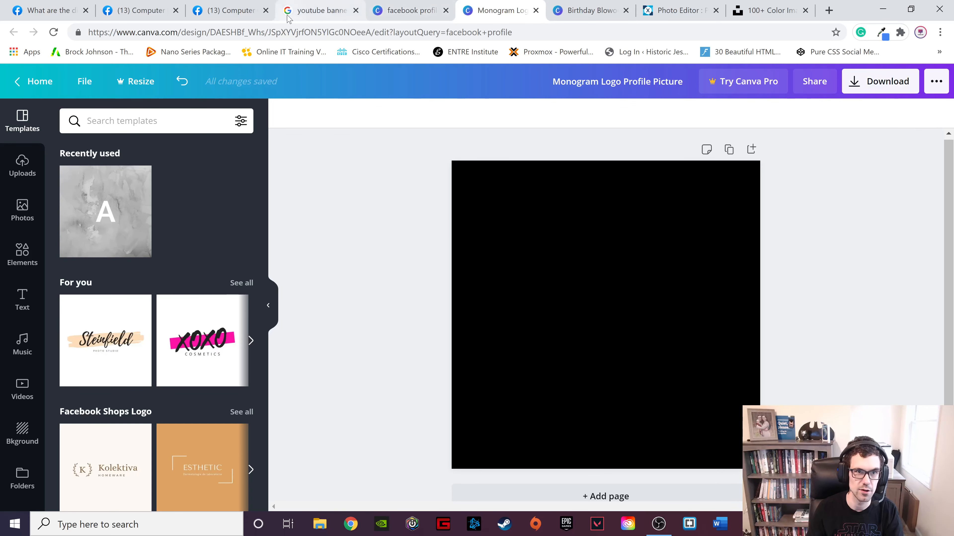
# Step: Switch to Facebook and compare the cover photos and profile pictures of the Computer Class Online and Computer pages
pyautogui.click(212, 6)
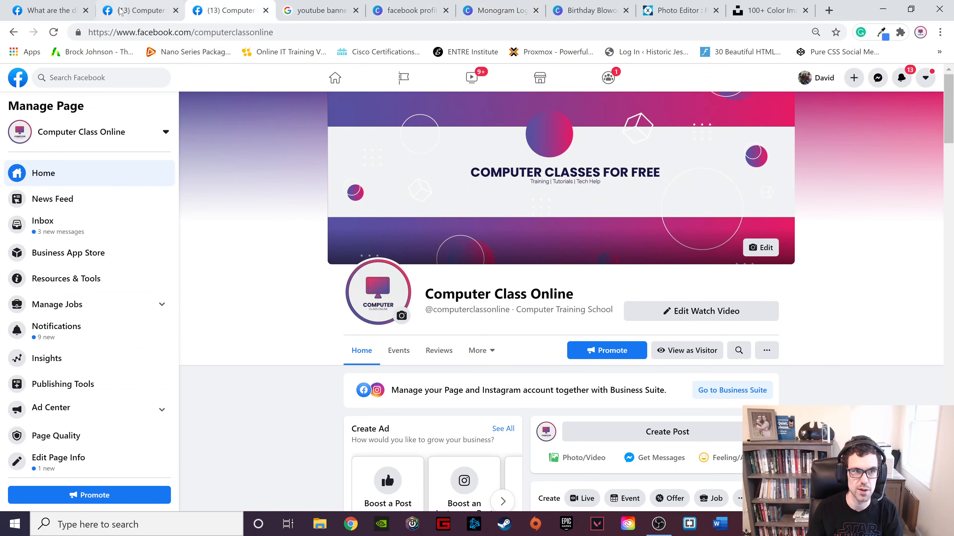
pyautogui.click(121, 11)
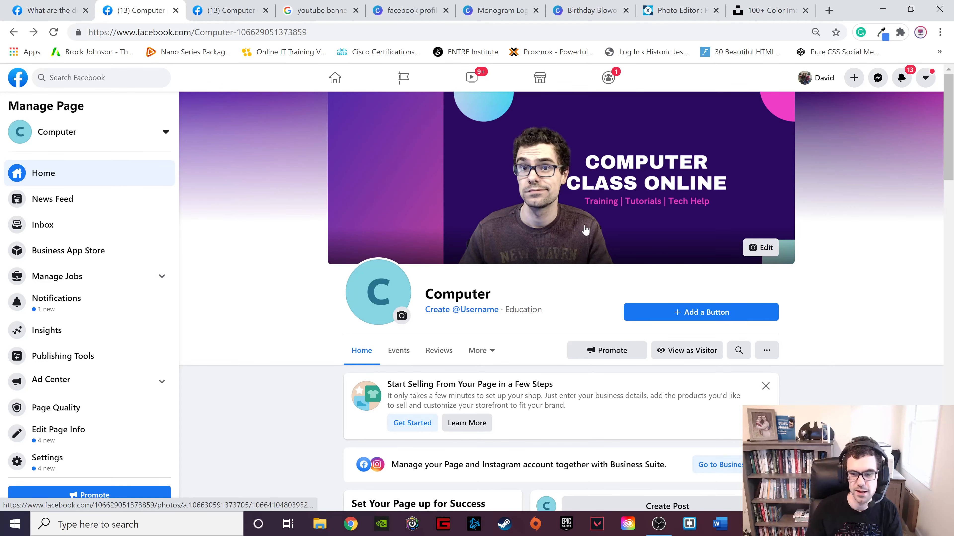
pyautogui.scroll(-3, 585, 230)
pyautogui.scroll(3, 676, 240)
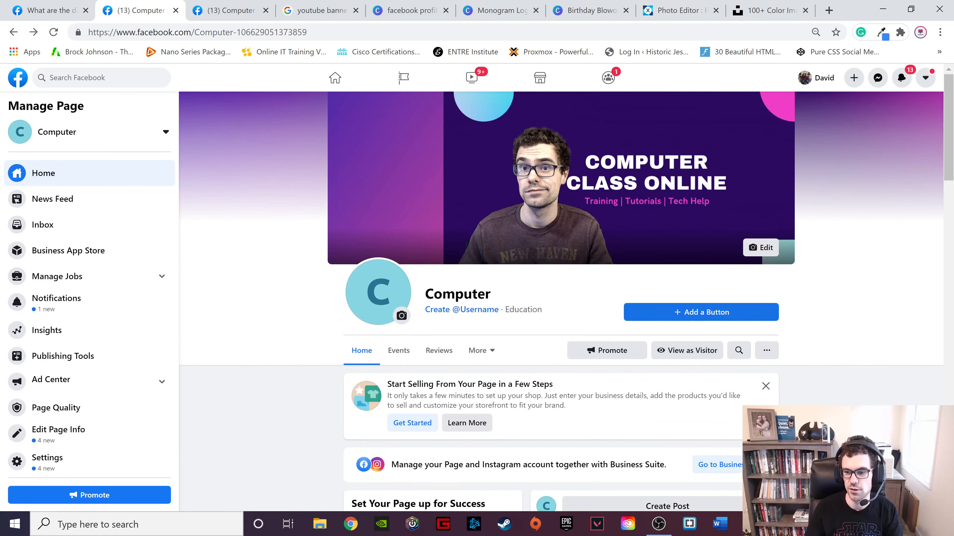